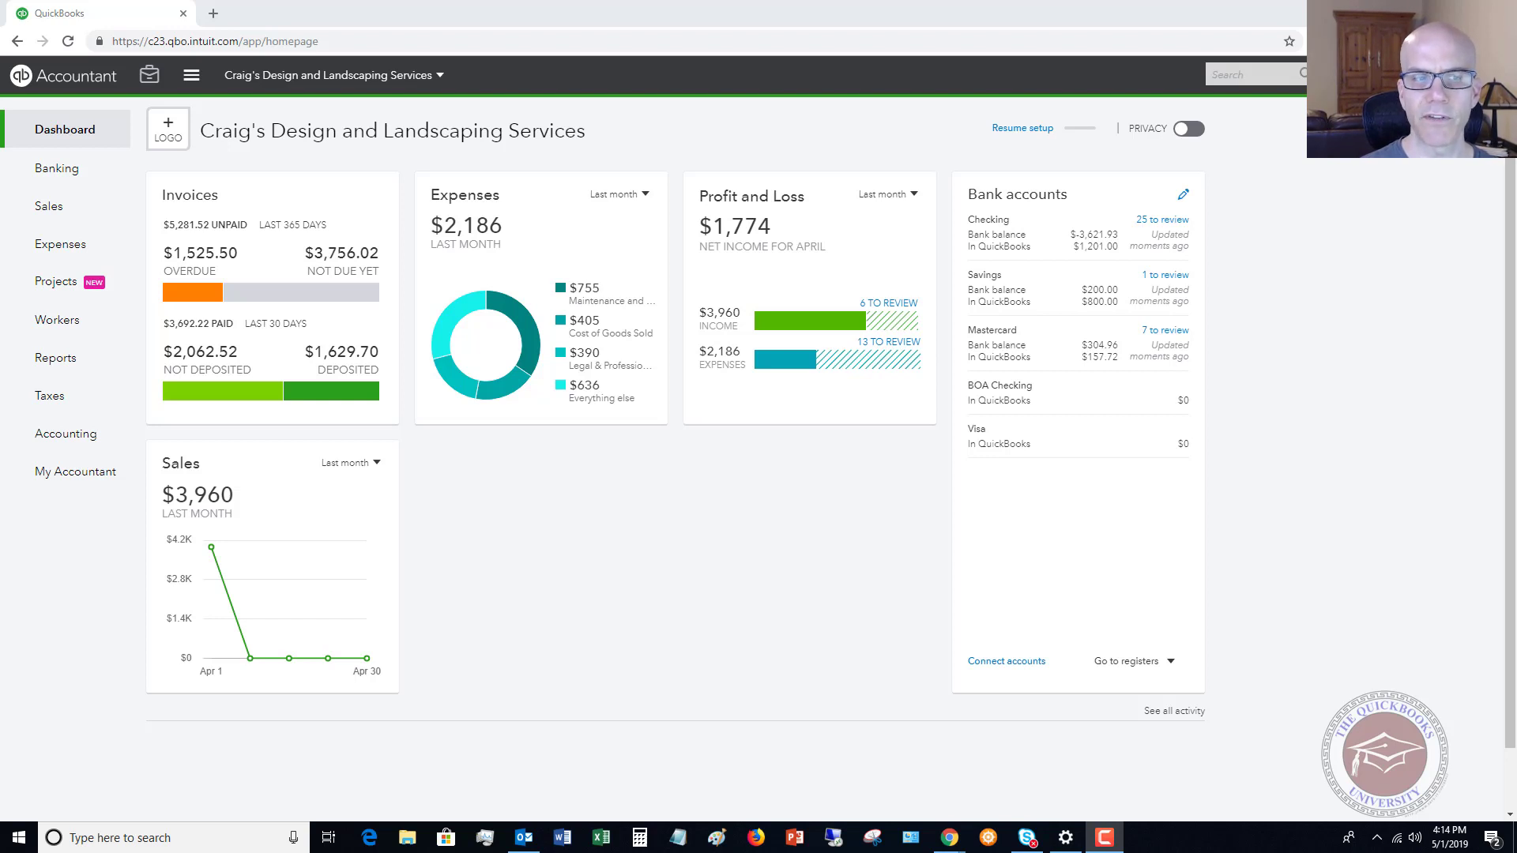
Step: Open the company's chart of accounts and look through the existing accounts
{"action": "mouse_move", "coordinate": [451, 330]}
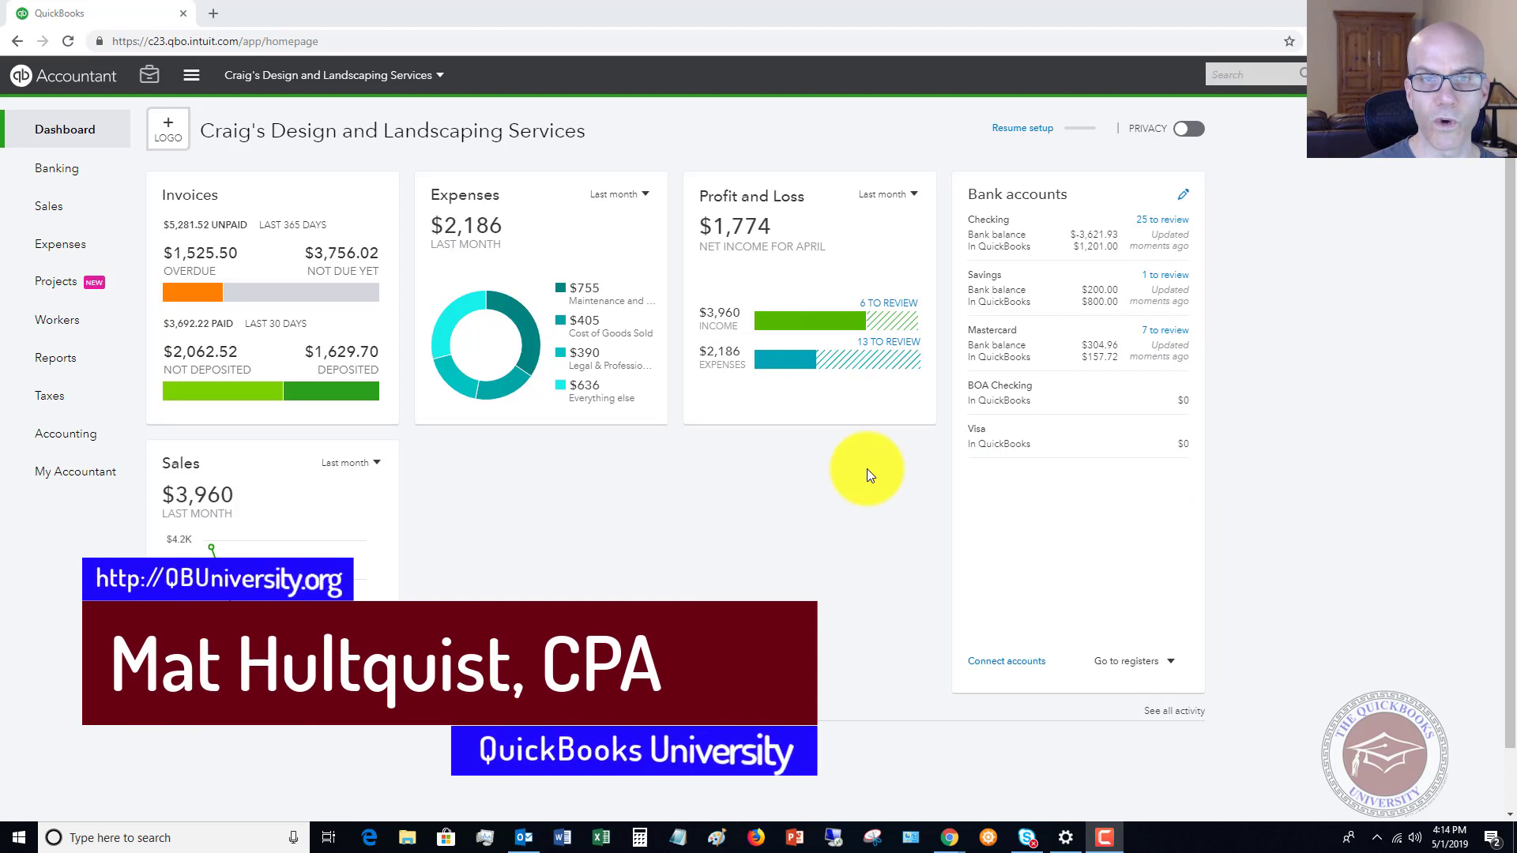
{"action": "left_click", "coordinate": [1476, 75]}
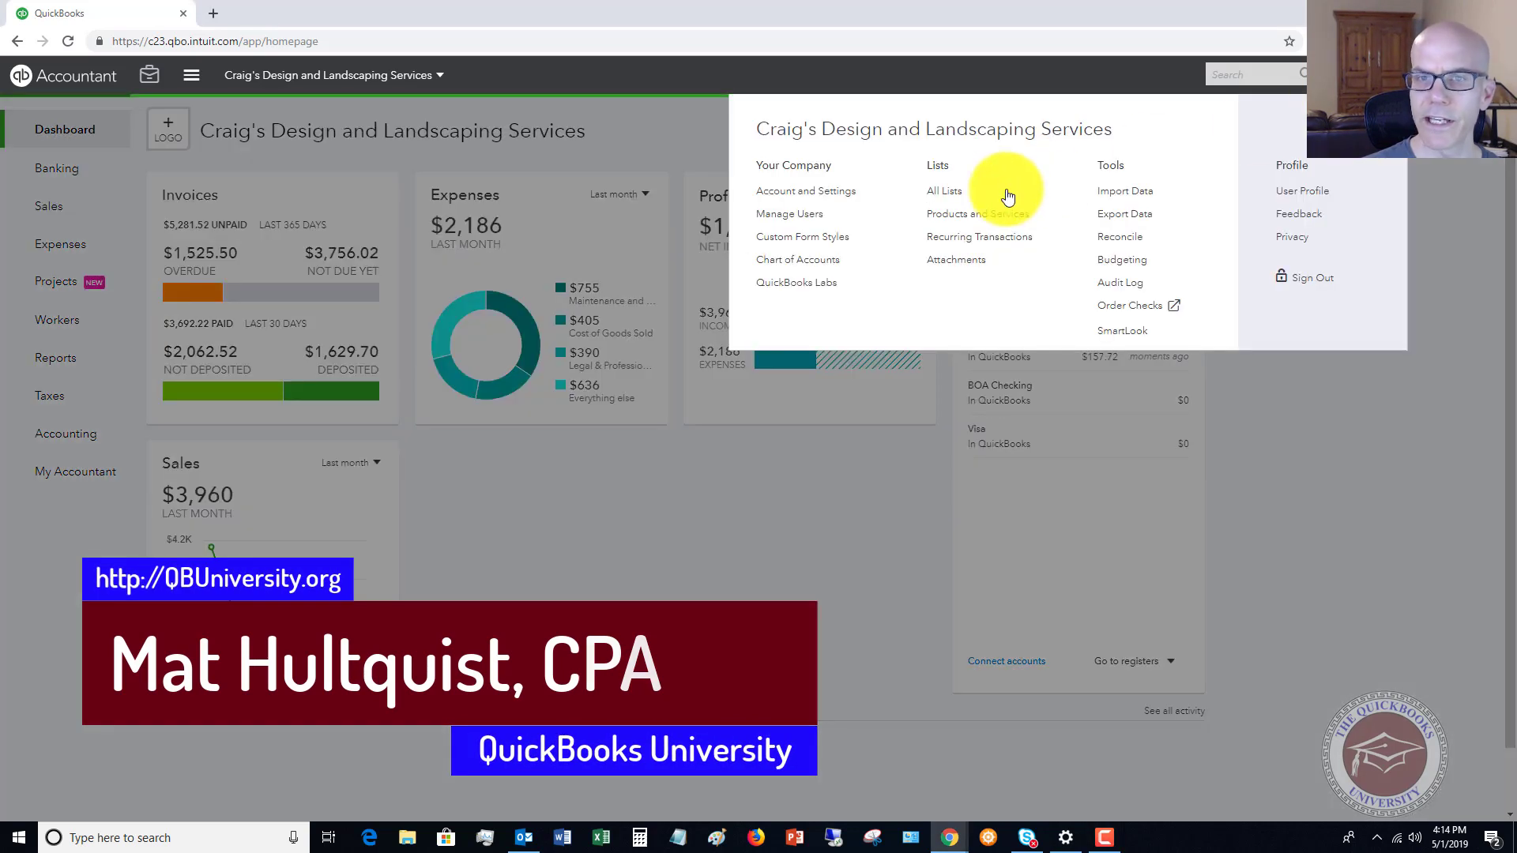
{"action": "left_click", "coordinate": [804, 260]}
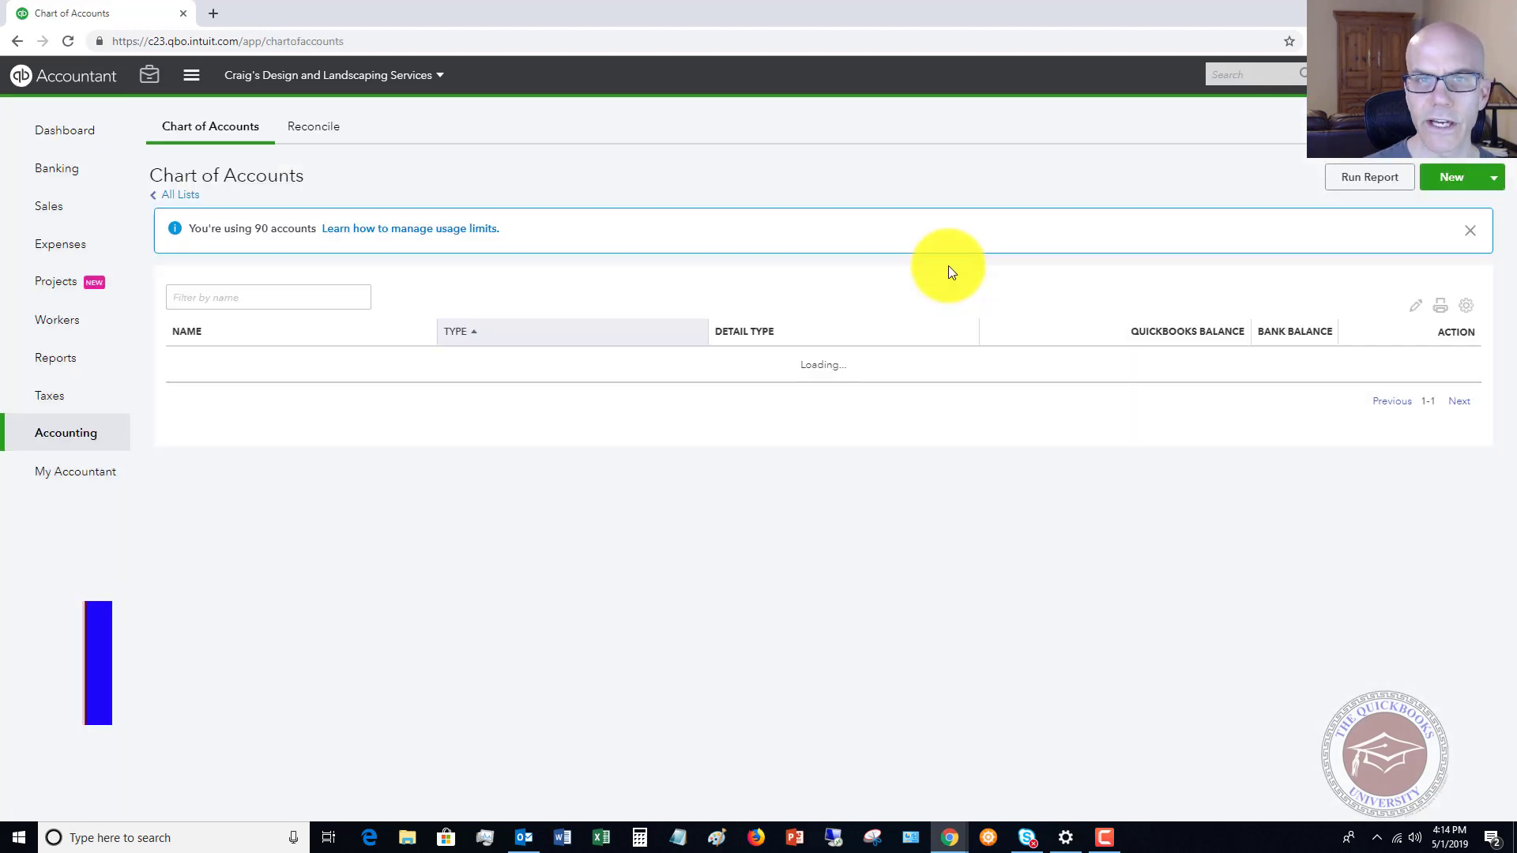
{"action": "scroll", "coordinate": [694, 411], "scroll_direction": "down", "scroll_amount": 5}
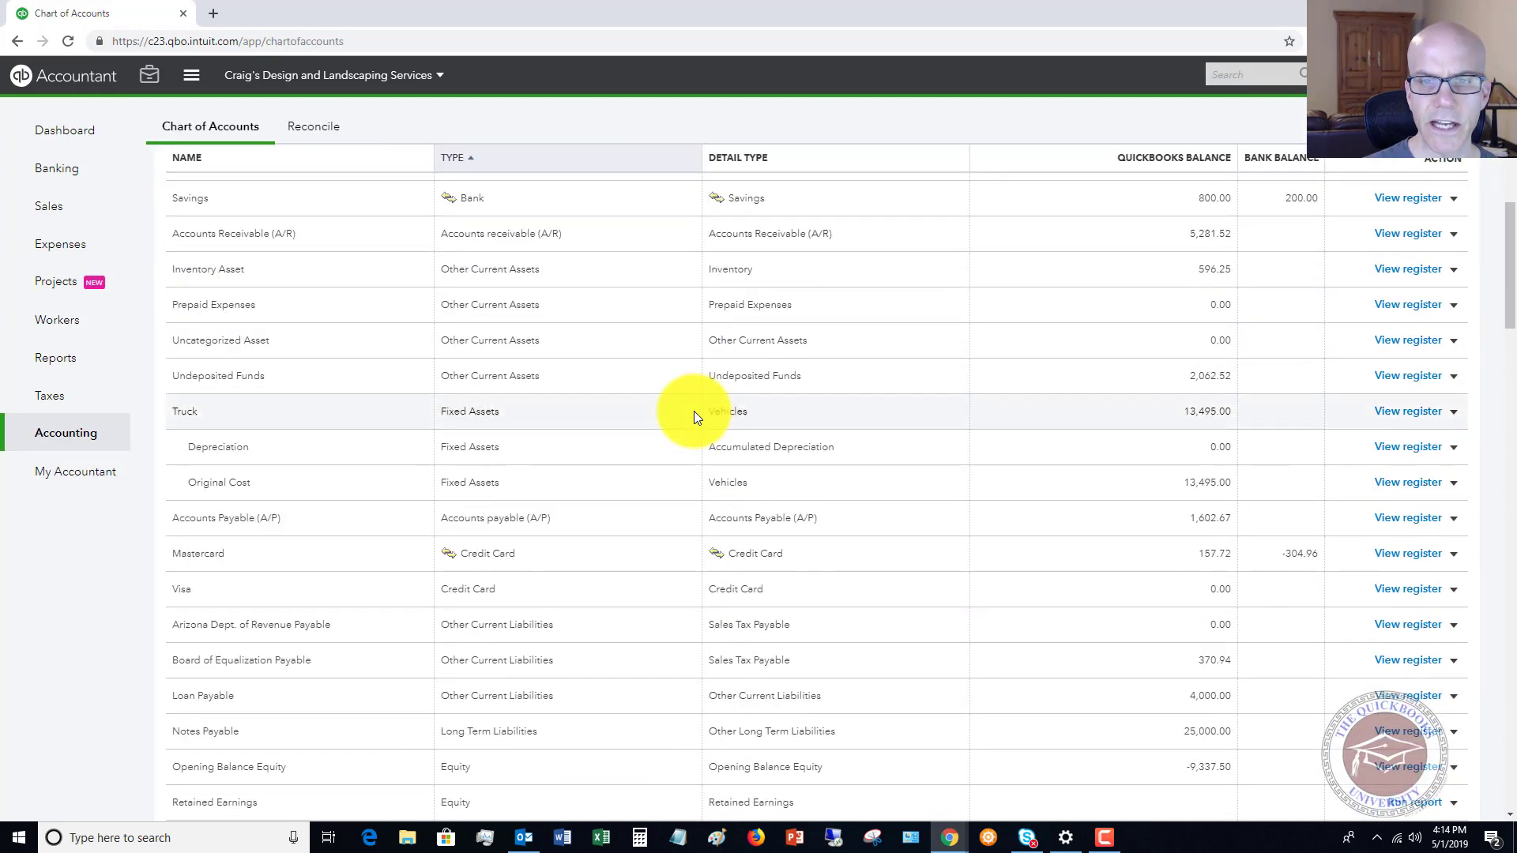
{"action": "scroll", "coordinate": [693, 411], "scroll_direction": "up", "scroll_amount": 5}
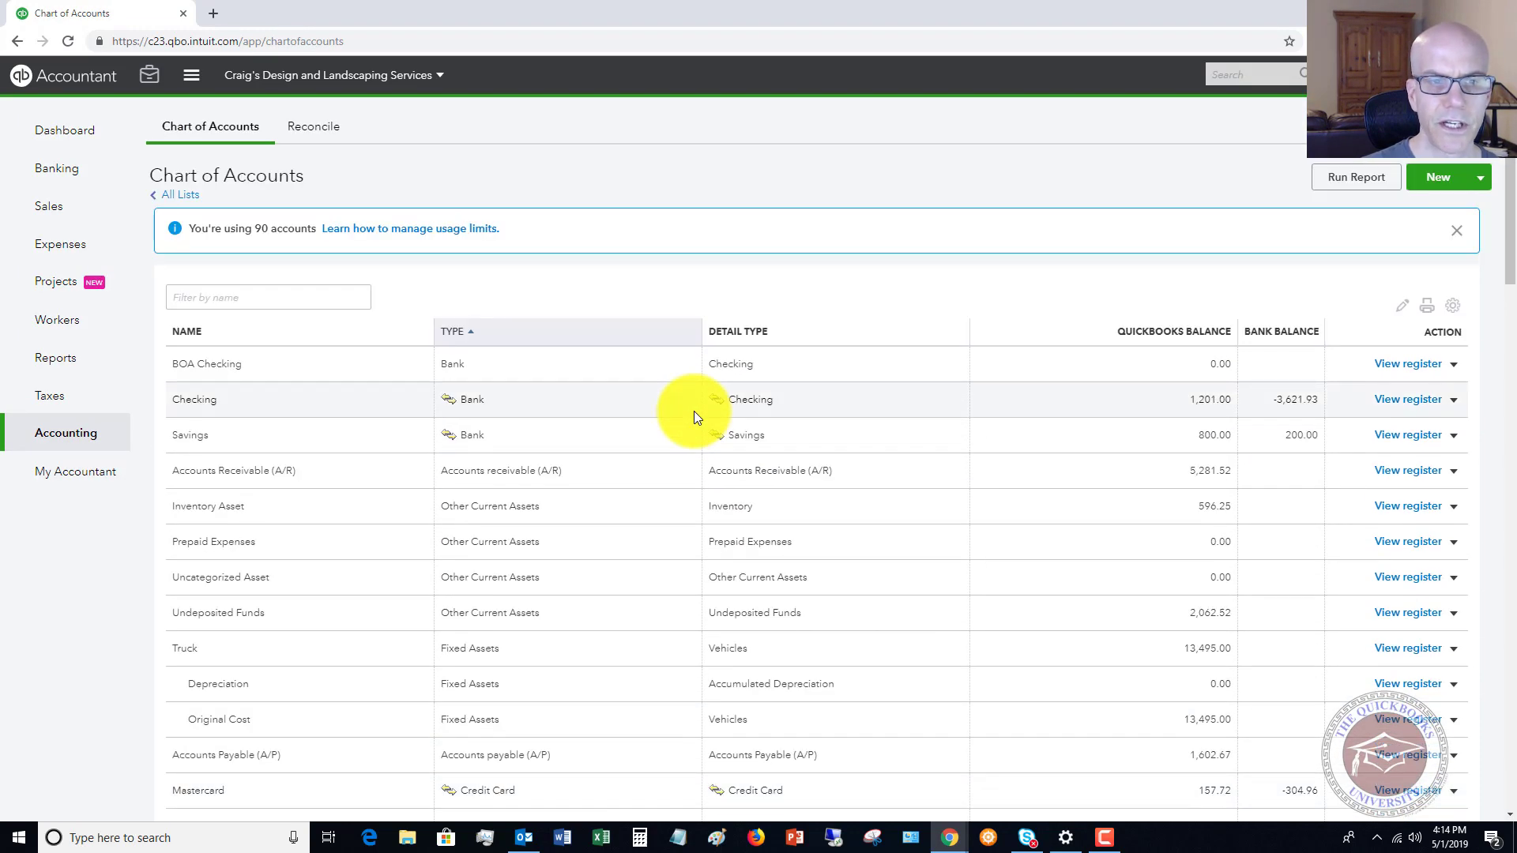
{"action": "scroll", "coordinate": [694, 410], "scroll_direction": "down", "scroll_amount": 5}
{"action": "scroll", "coordinate": [688, 414], "scroll_direction": "up", "scroll_amount": 5}
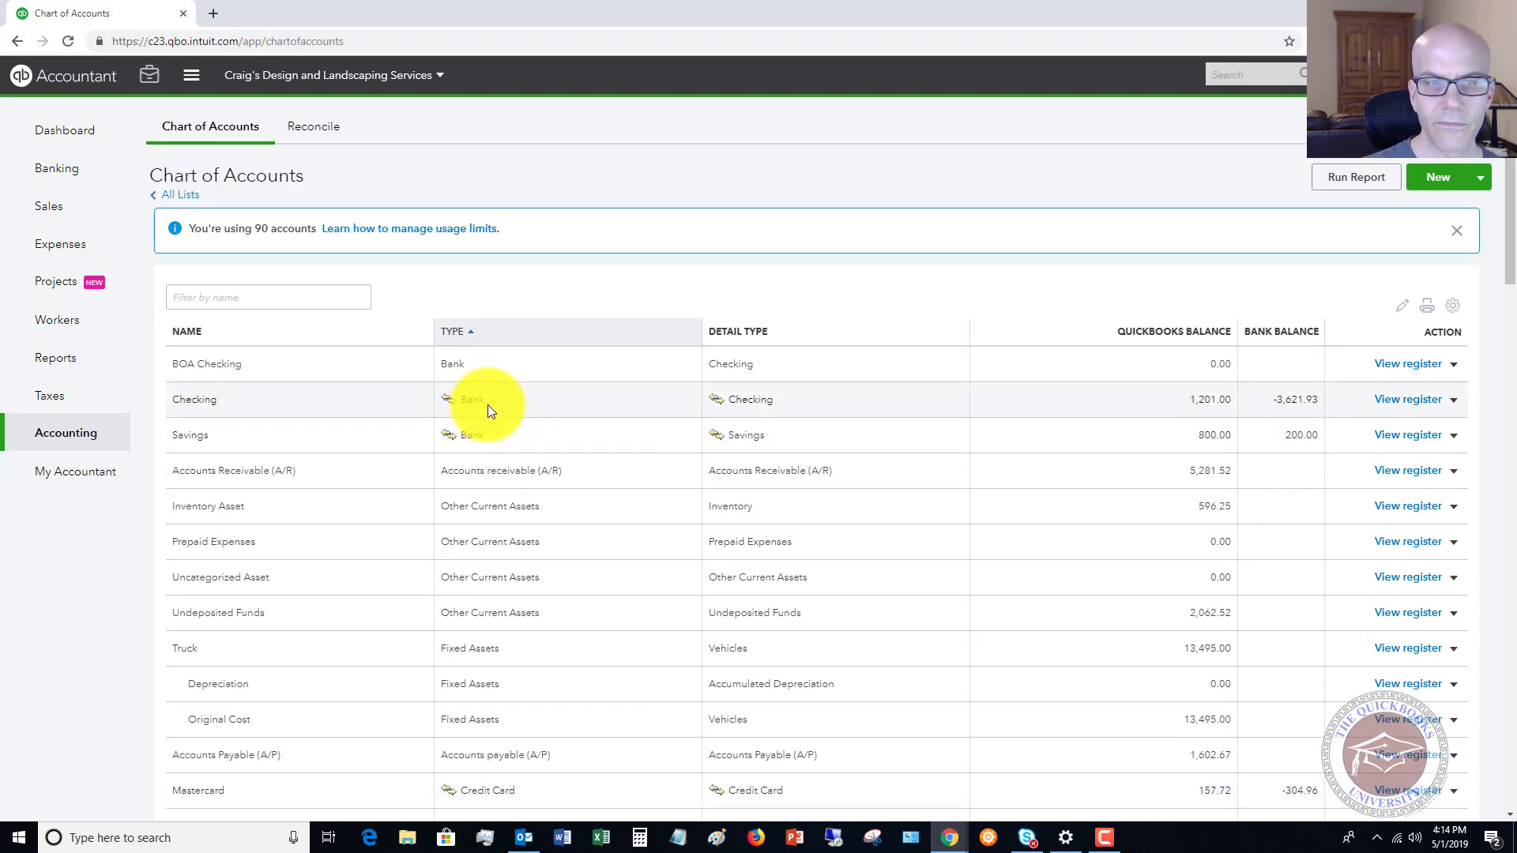
Step: Start a new Bank account with the Savings detail type and name it Chase Savings Account
{"action": "left_click", "coordinate": [1452, 179]}
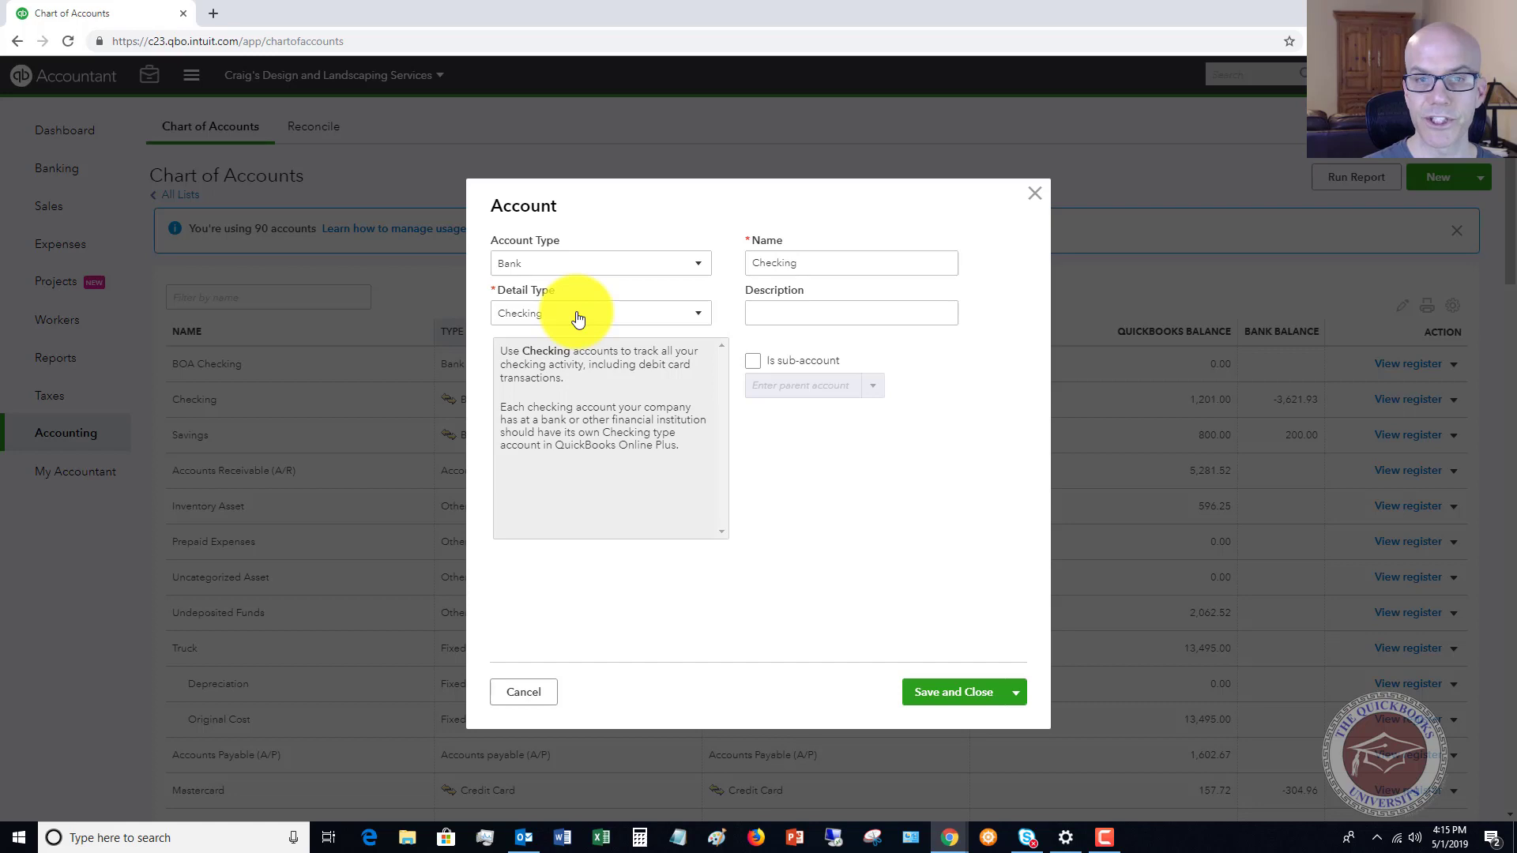
{"action": "left_click", "coordinate": [702, 322]}
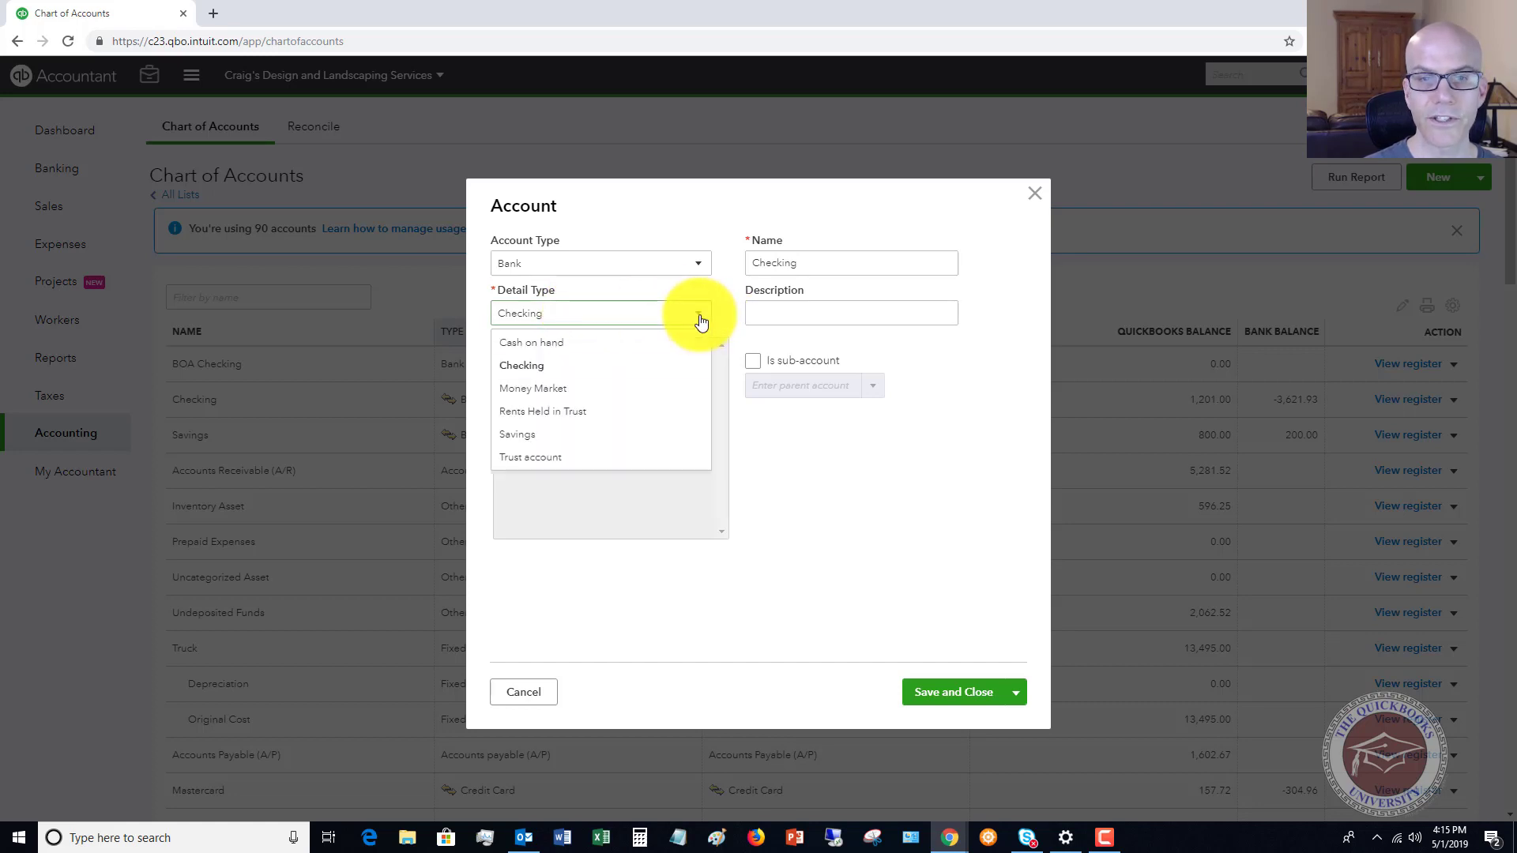
{"action": "left_click", "coordinate": [557, 437]}
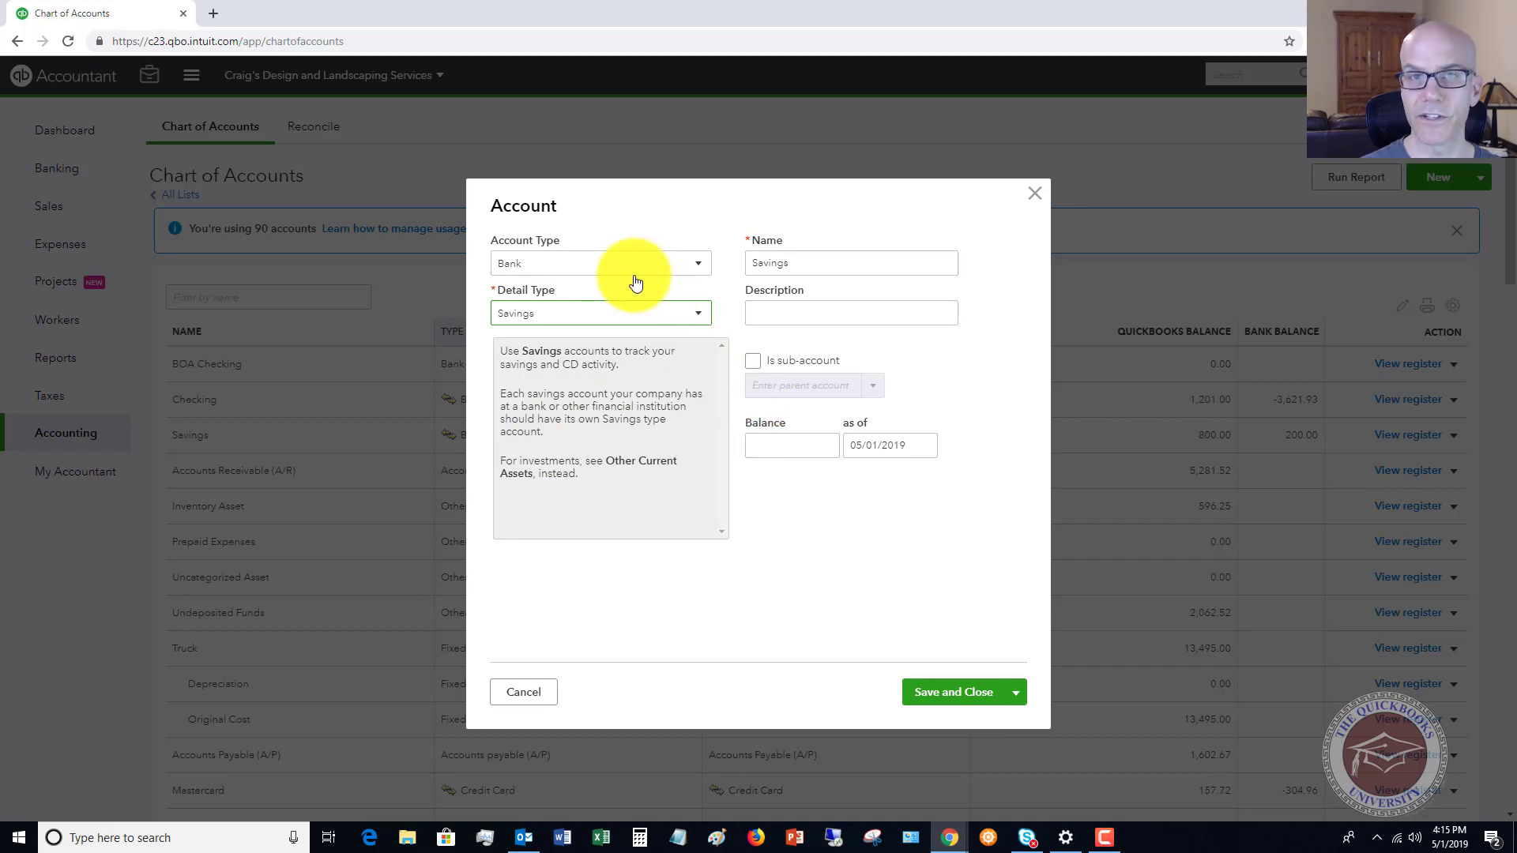
{"action": "double_click", "coordinate": [812, 261]}
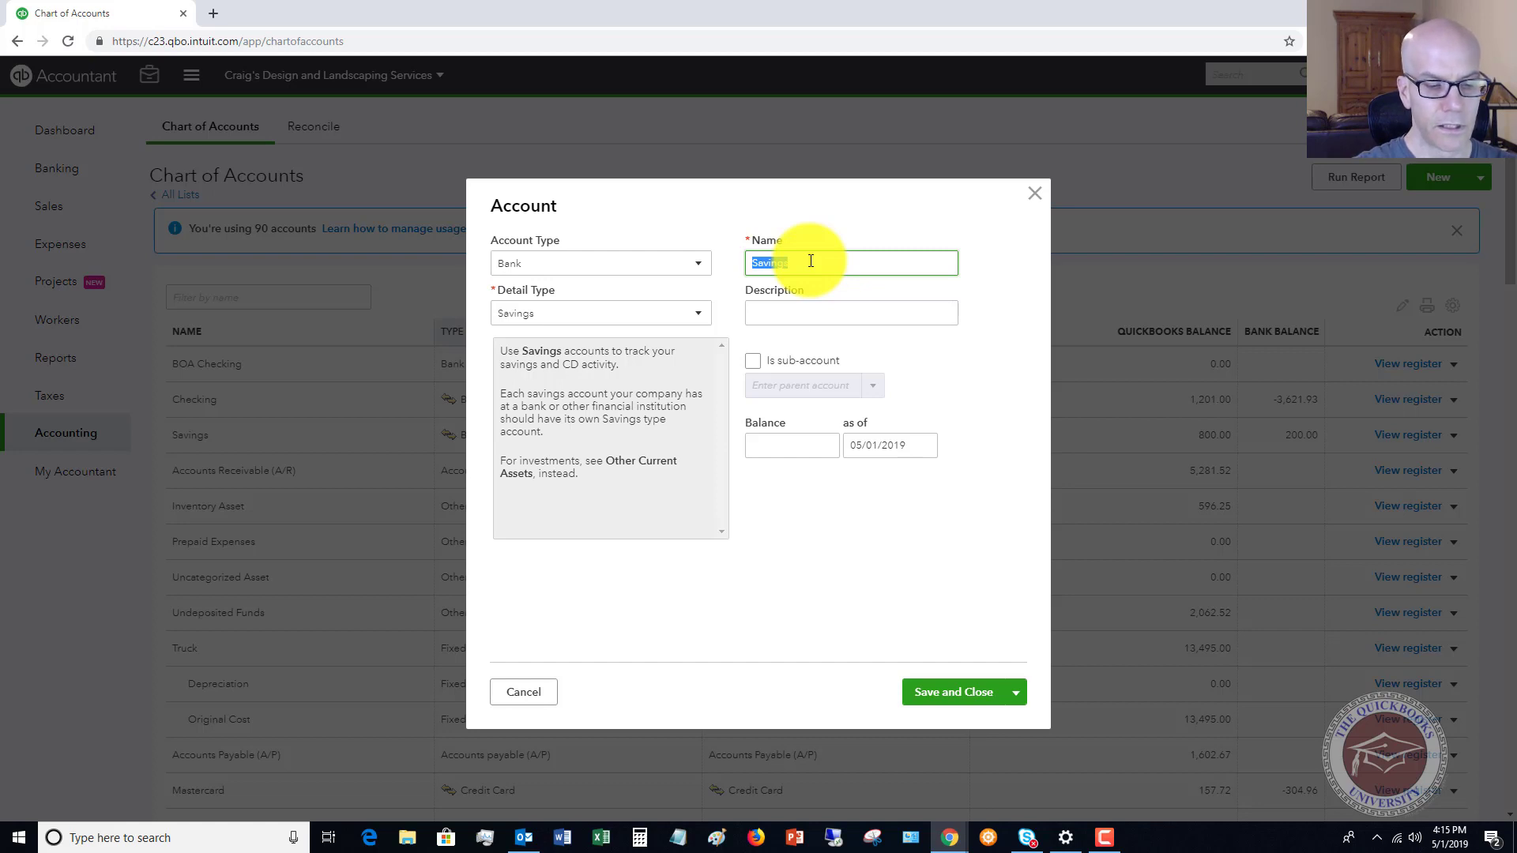
{"action": "type", "text": "Chase"}
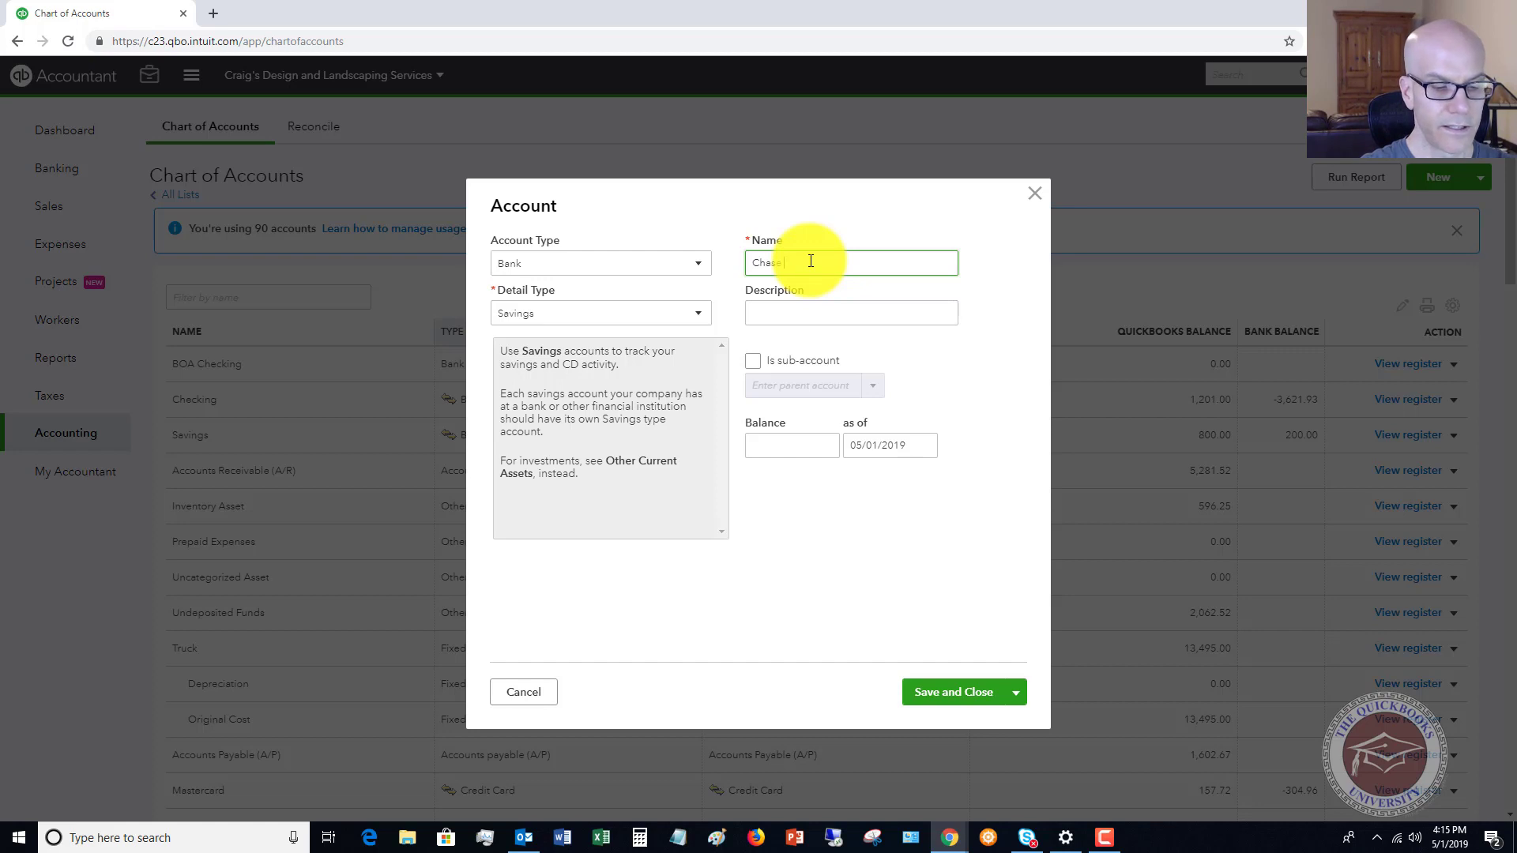
{"action": "type", "text": " Savings Account"}
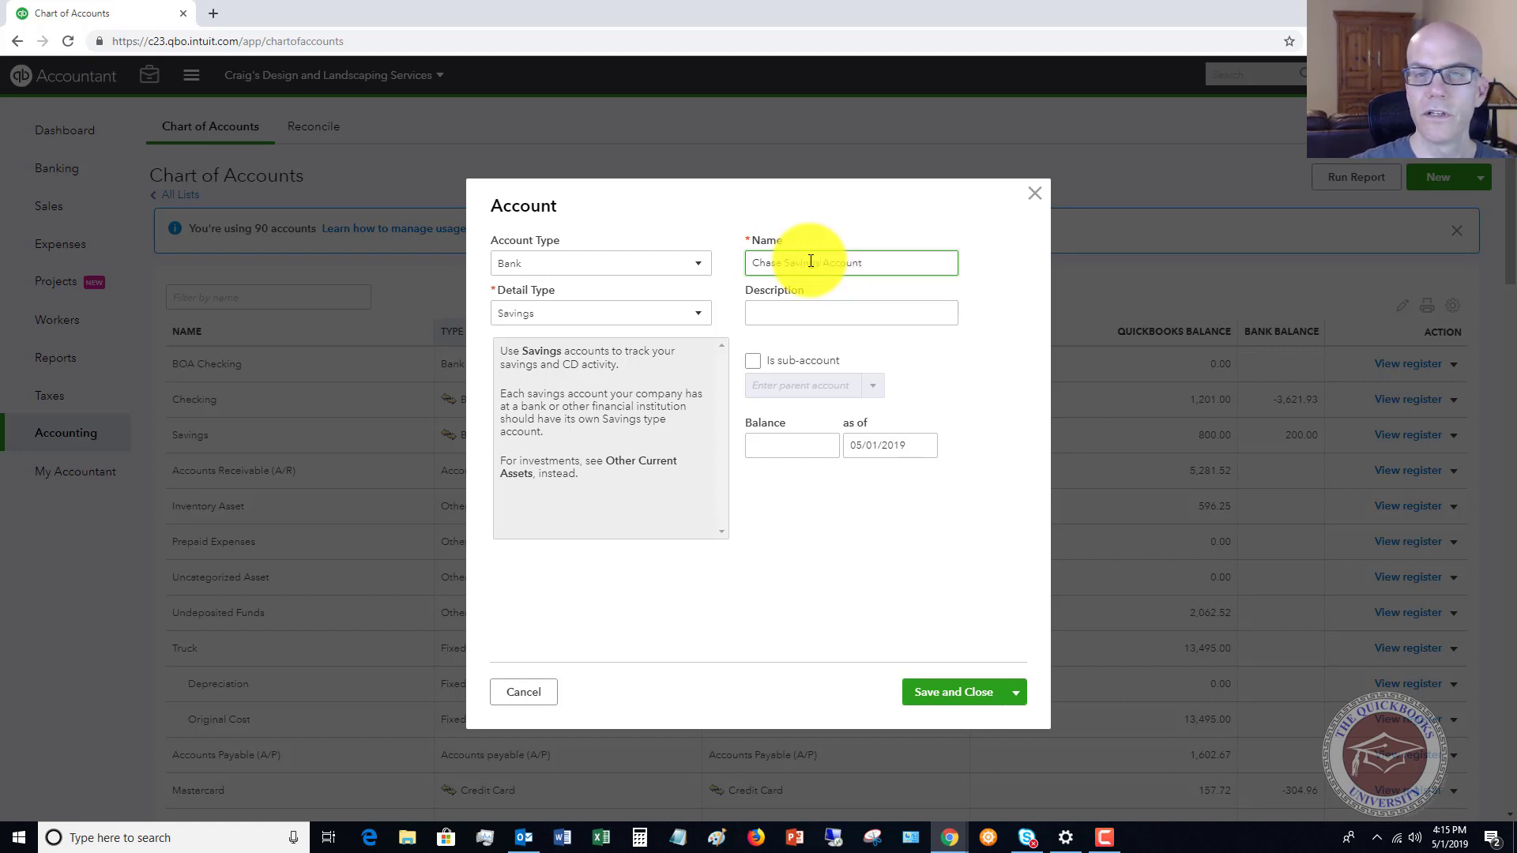
{"action": "left_click", "coordinate": [828, 312]}
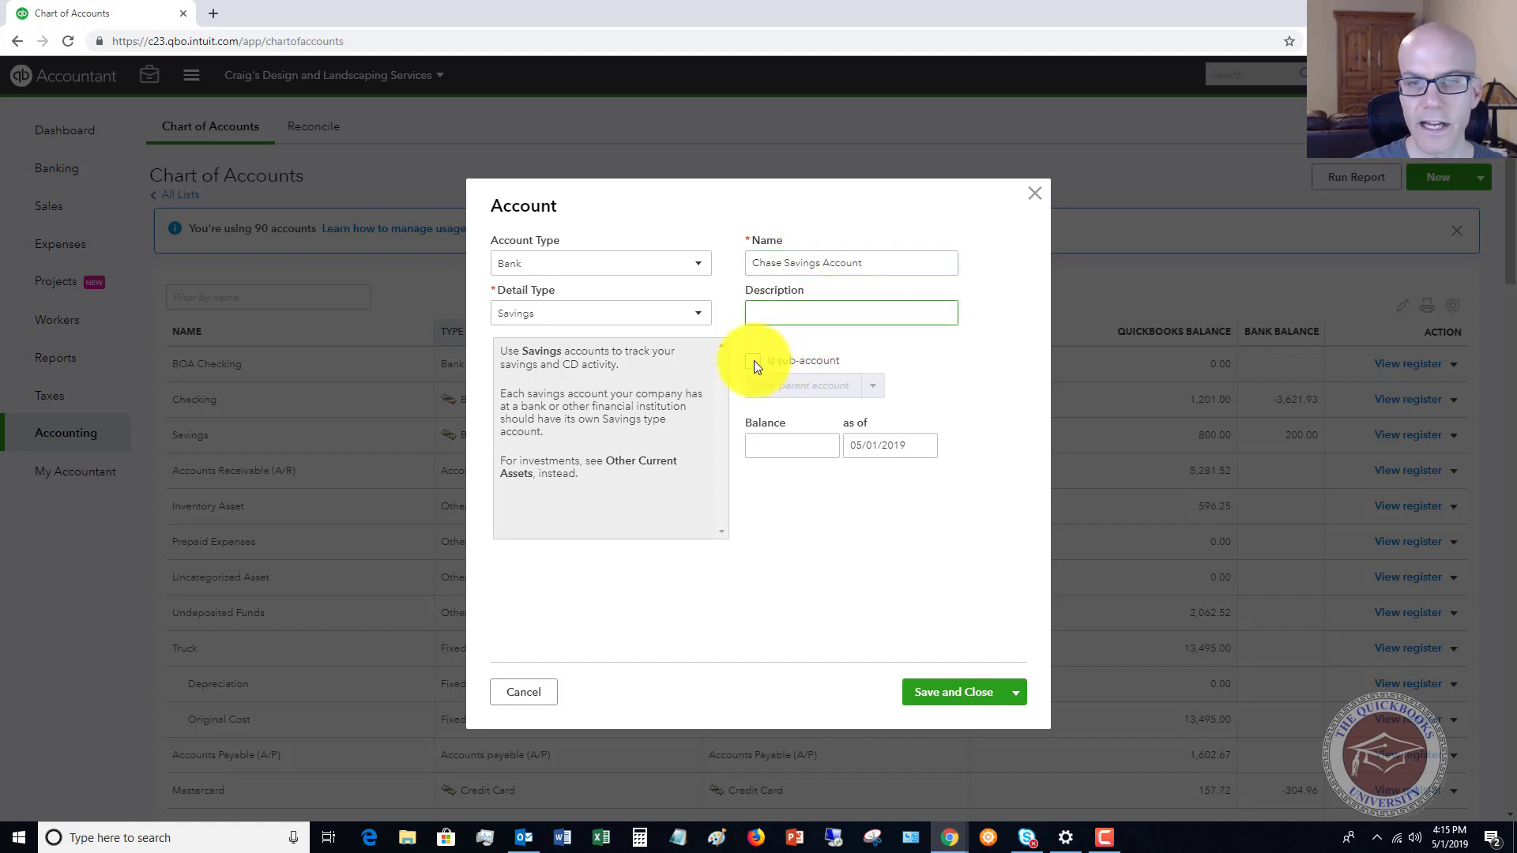
Step: Give the new account a balance of 100 and save it
{"action": "left_click", "coordinate": [798, 447]}
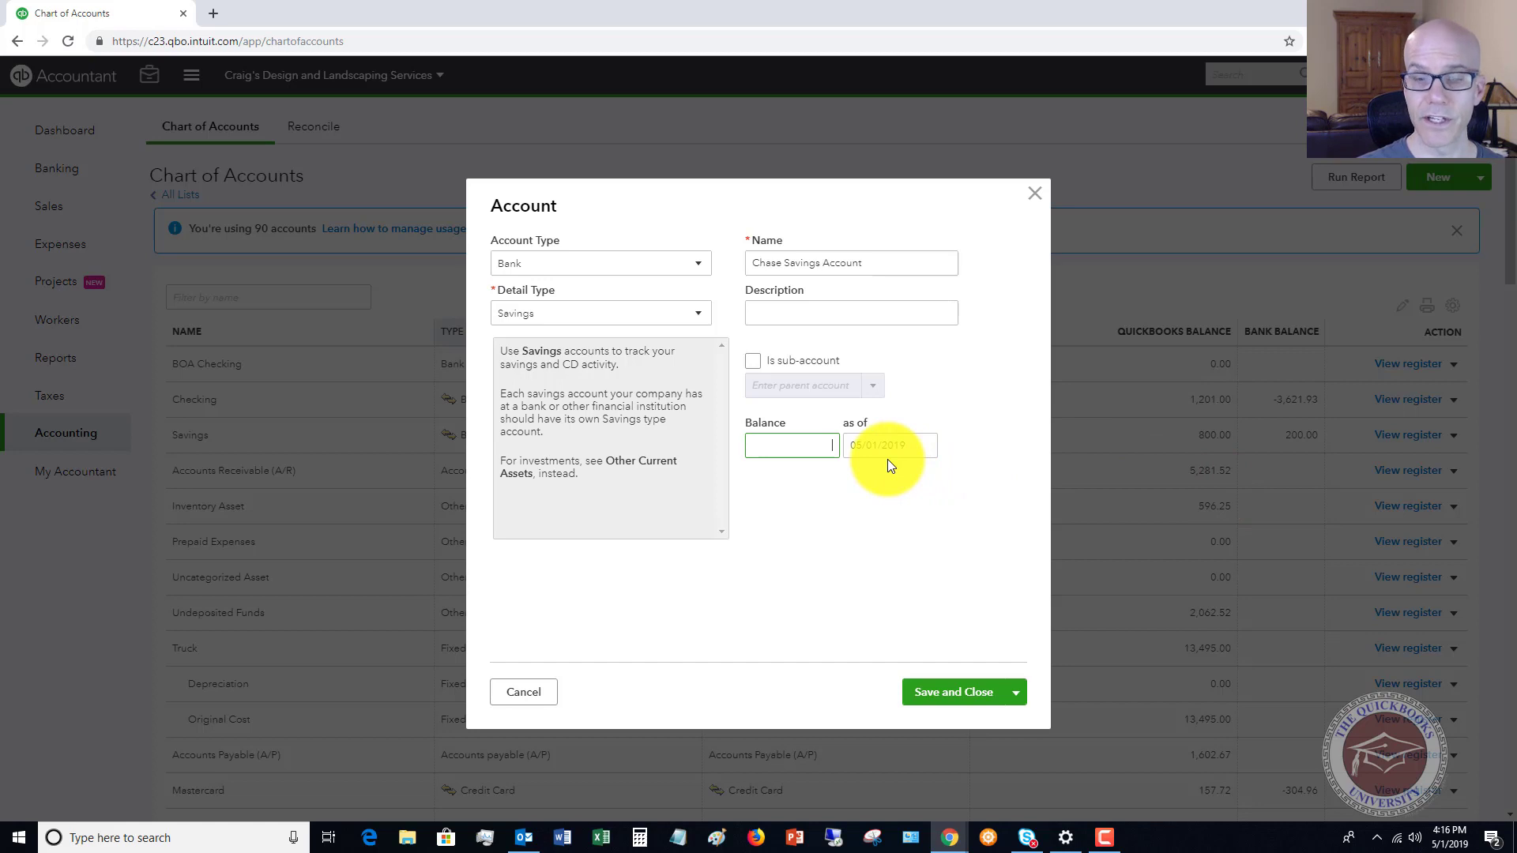
{"action": "type", "text": "100"}
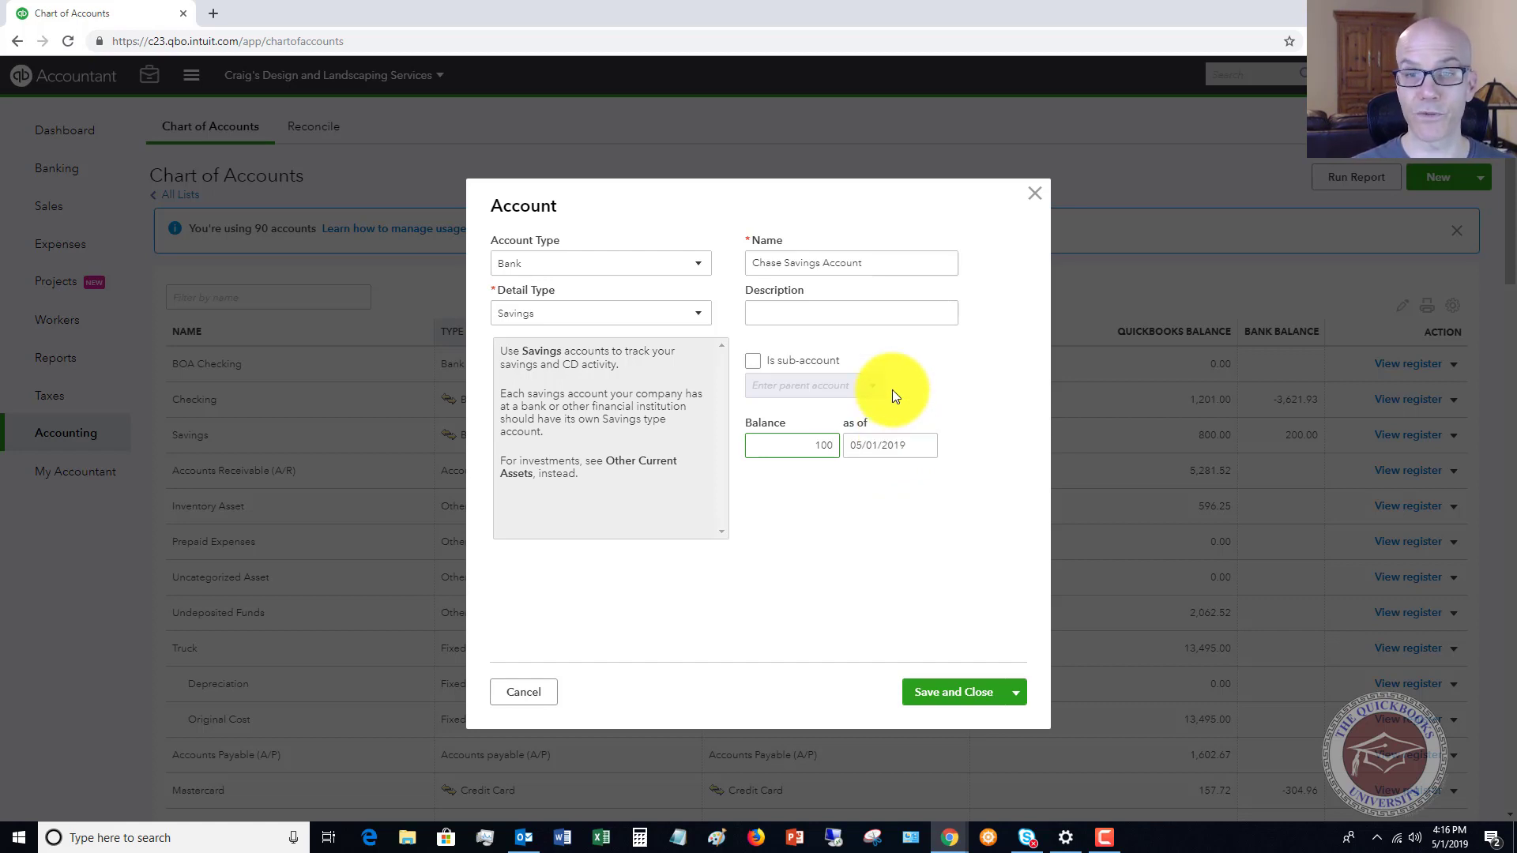
{"action": "left_click", "coordinate": [953, 693]}
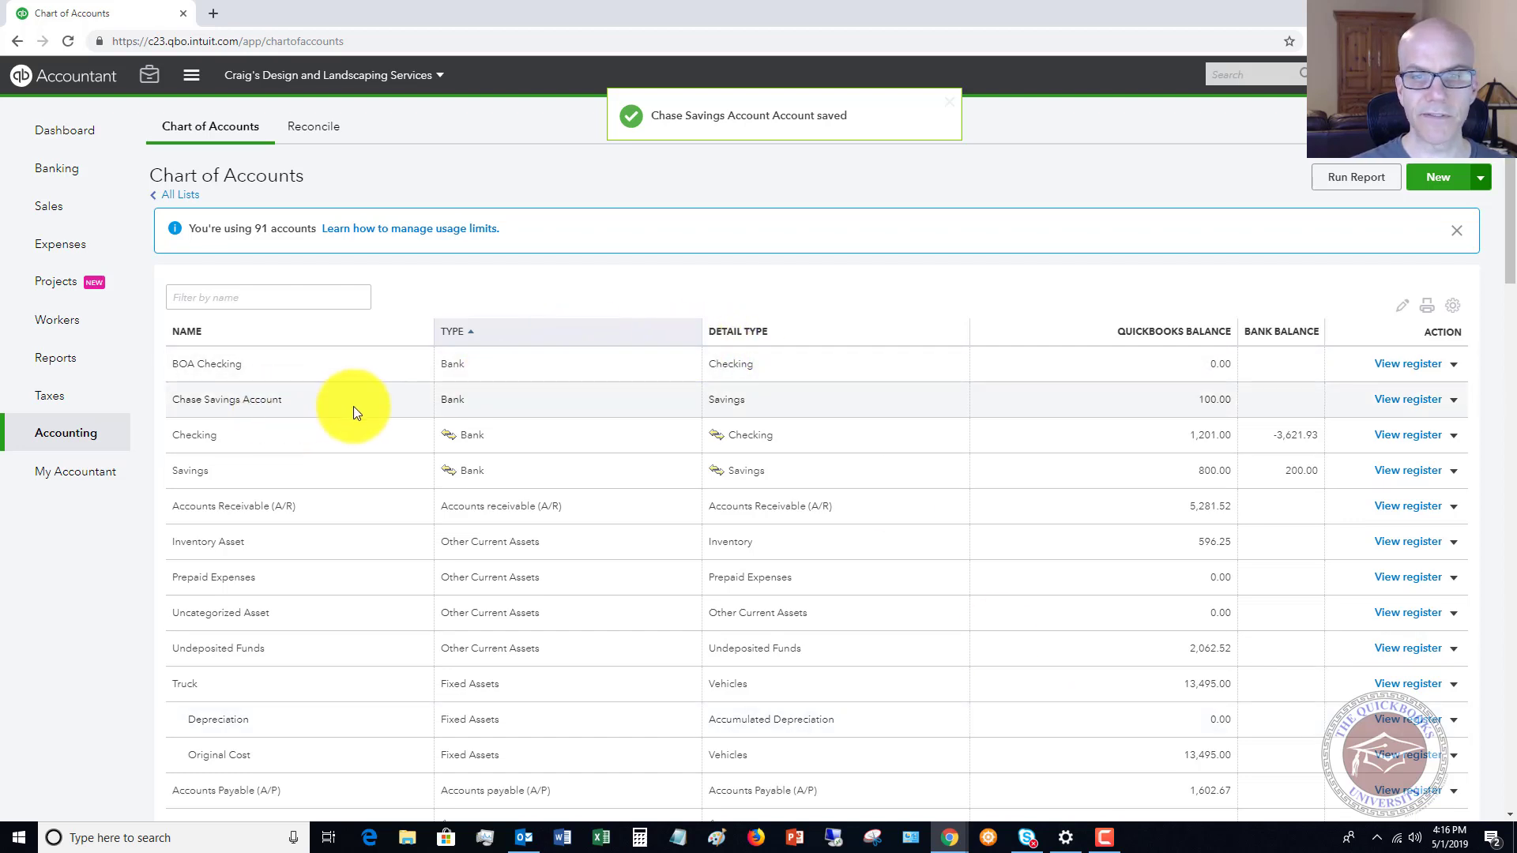
Step: View the Chase Savings Account register and expand its opening balance deposit to check the offsetting account
{"action": "left_click", "coordinate": [1409, 400]}
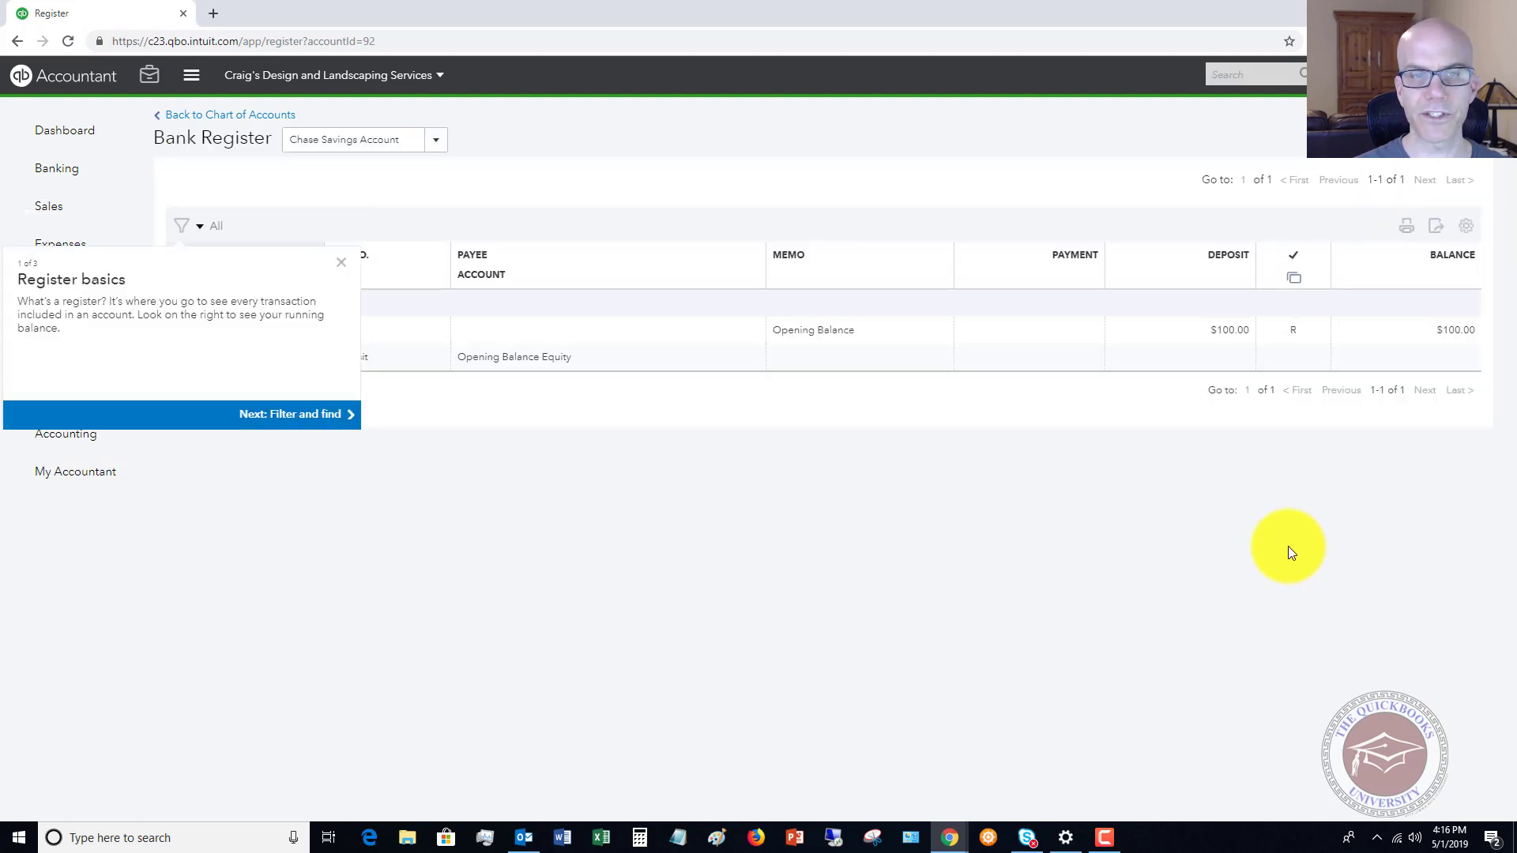
{"action": "left_click", "coordinate": [341, 262]}
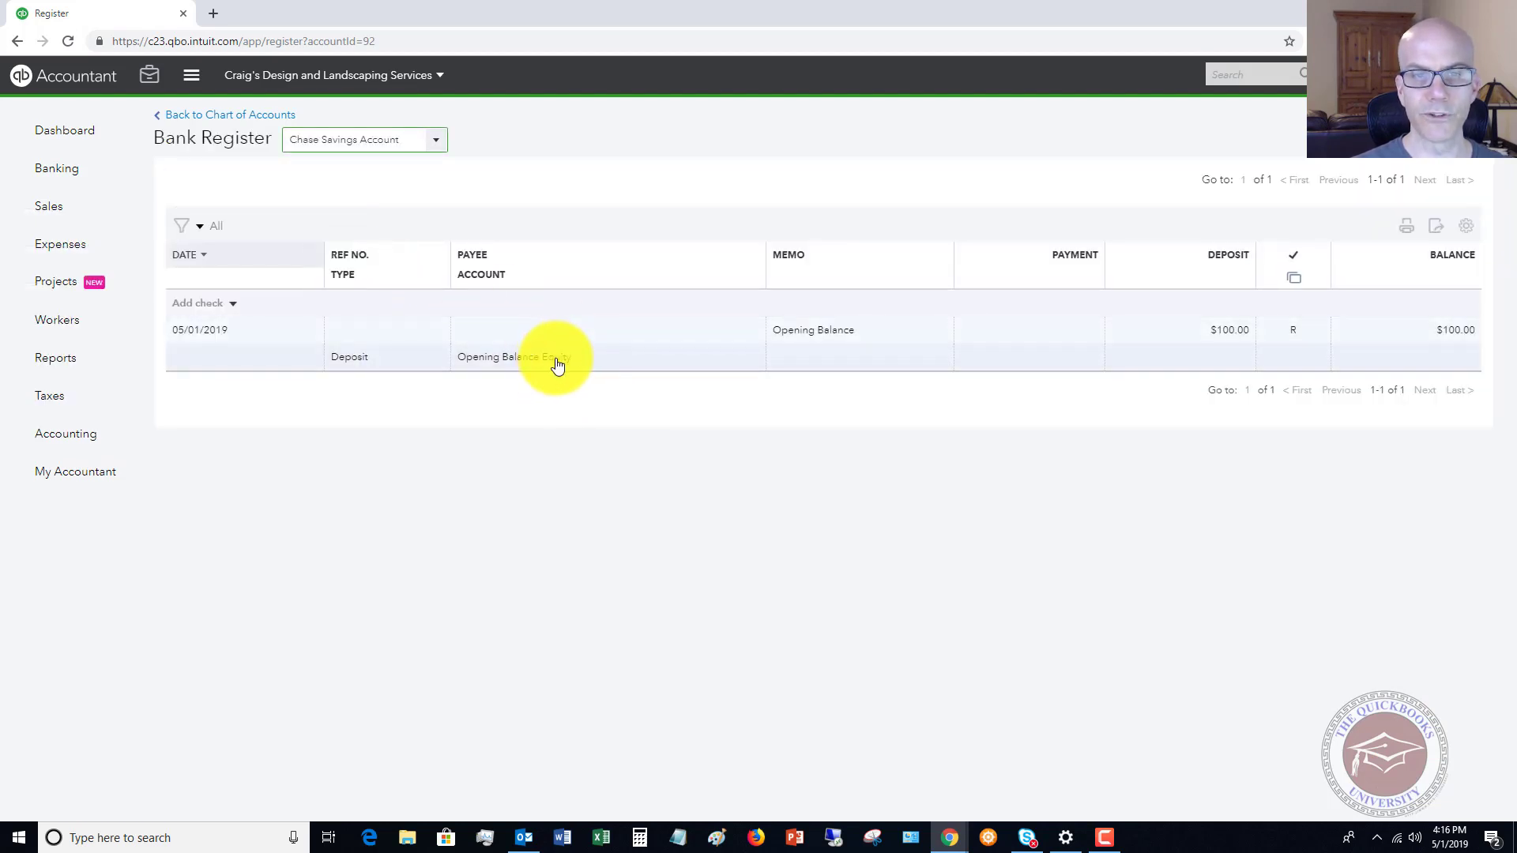
{"action": "left_click", "coordinate": [599, 364]}
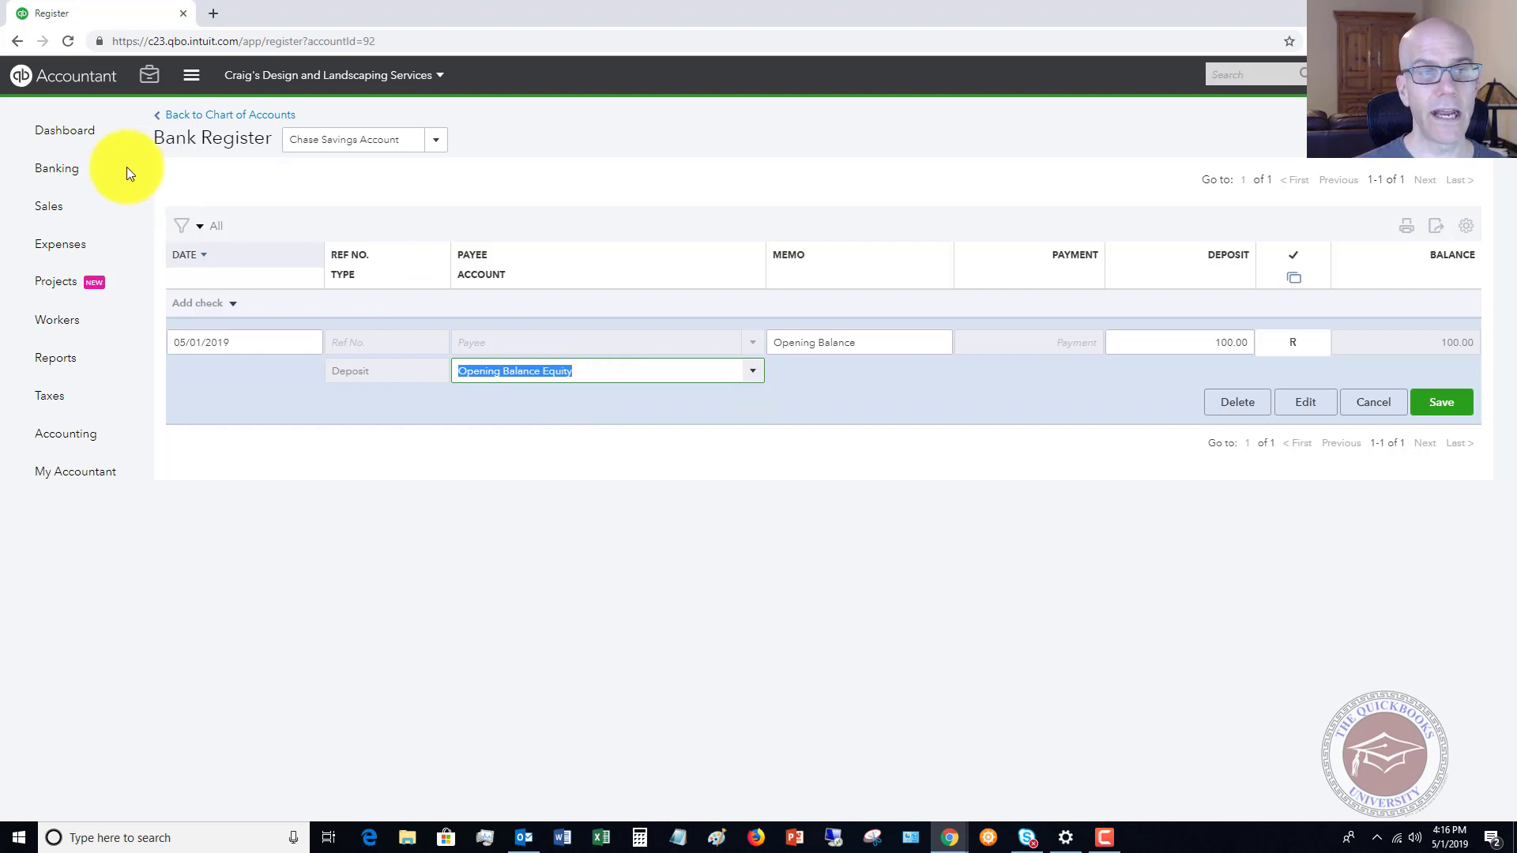
Step: Run the Balance Sheet report and examine the bank accounts and the Opening Balance Equity line
{"action": "left_click", "coordinate": [57, 358]}
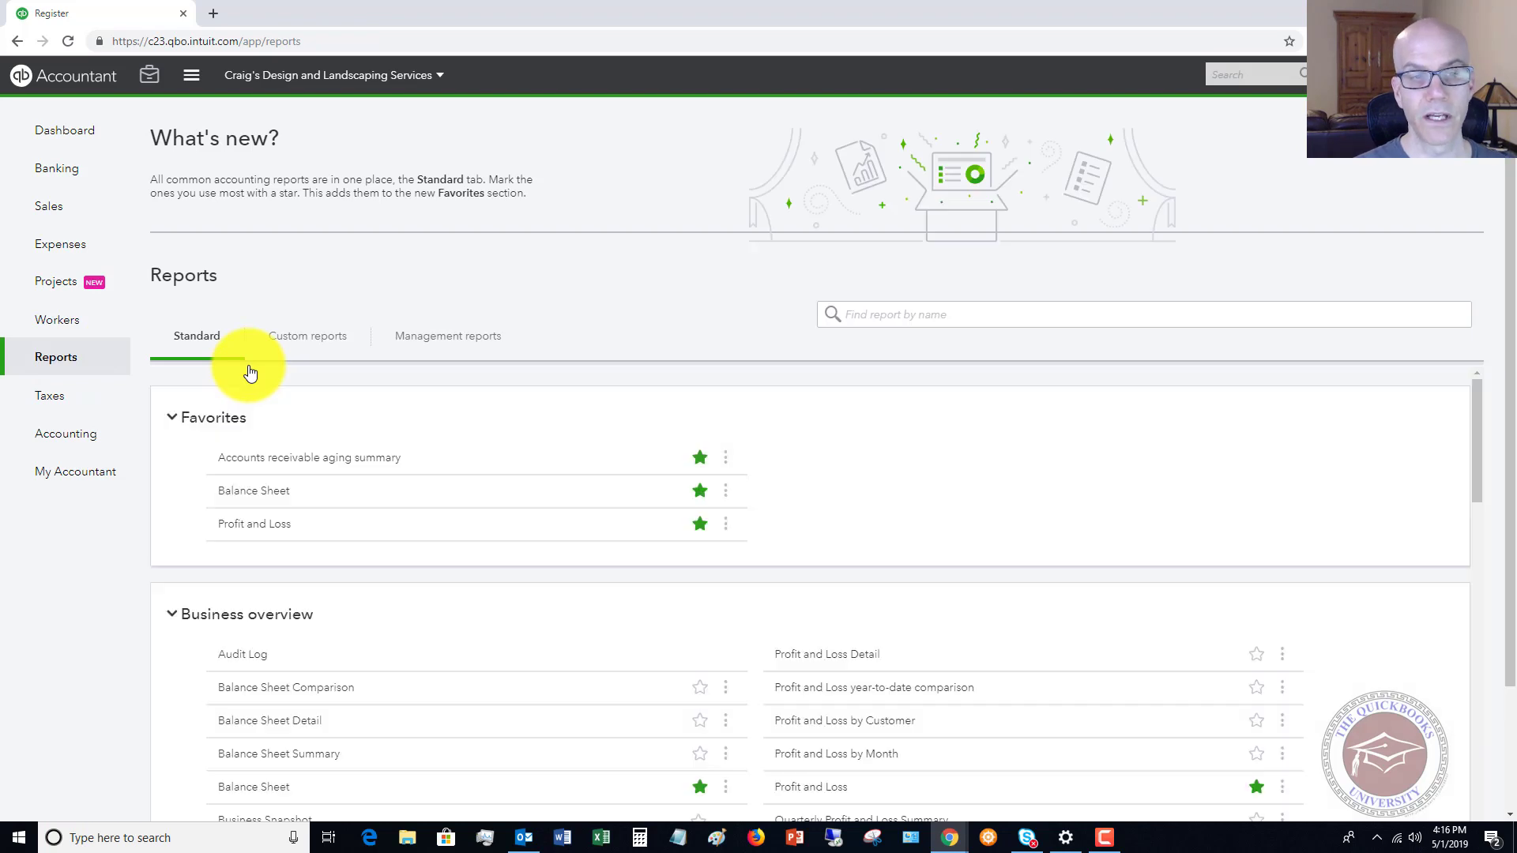
{"action": "left_click", "coordinate": [261, 491]}
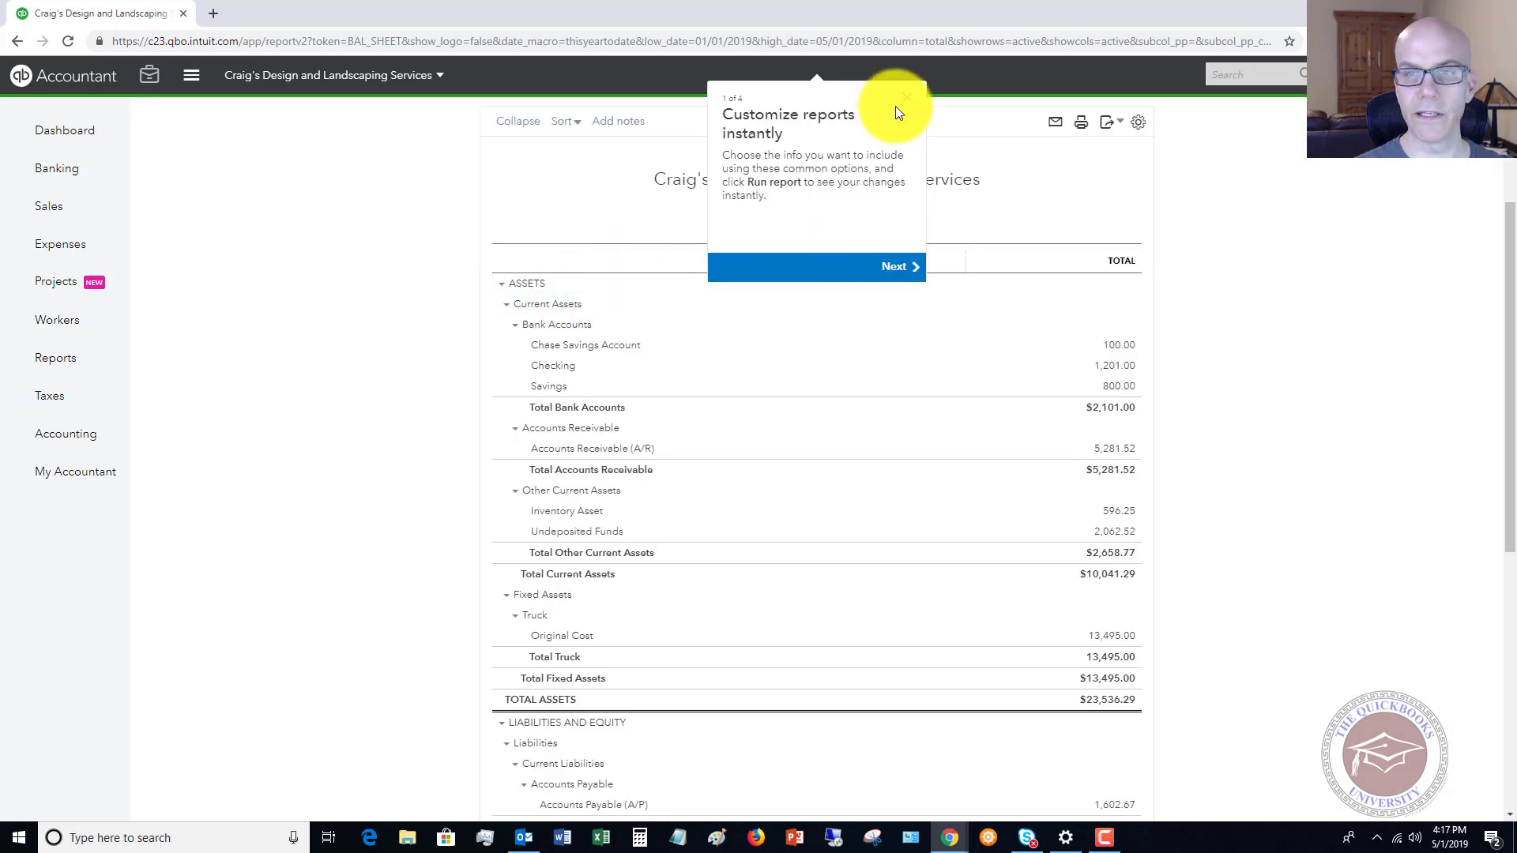
{"action": "left_click", "coordinate": [907, 98]}
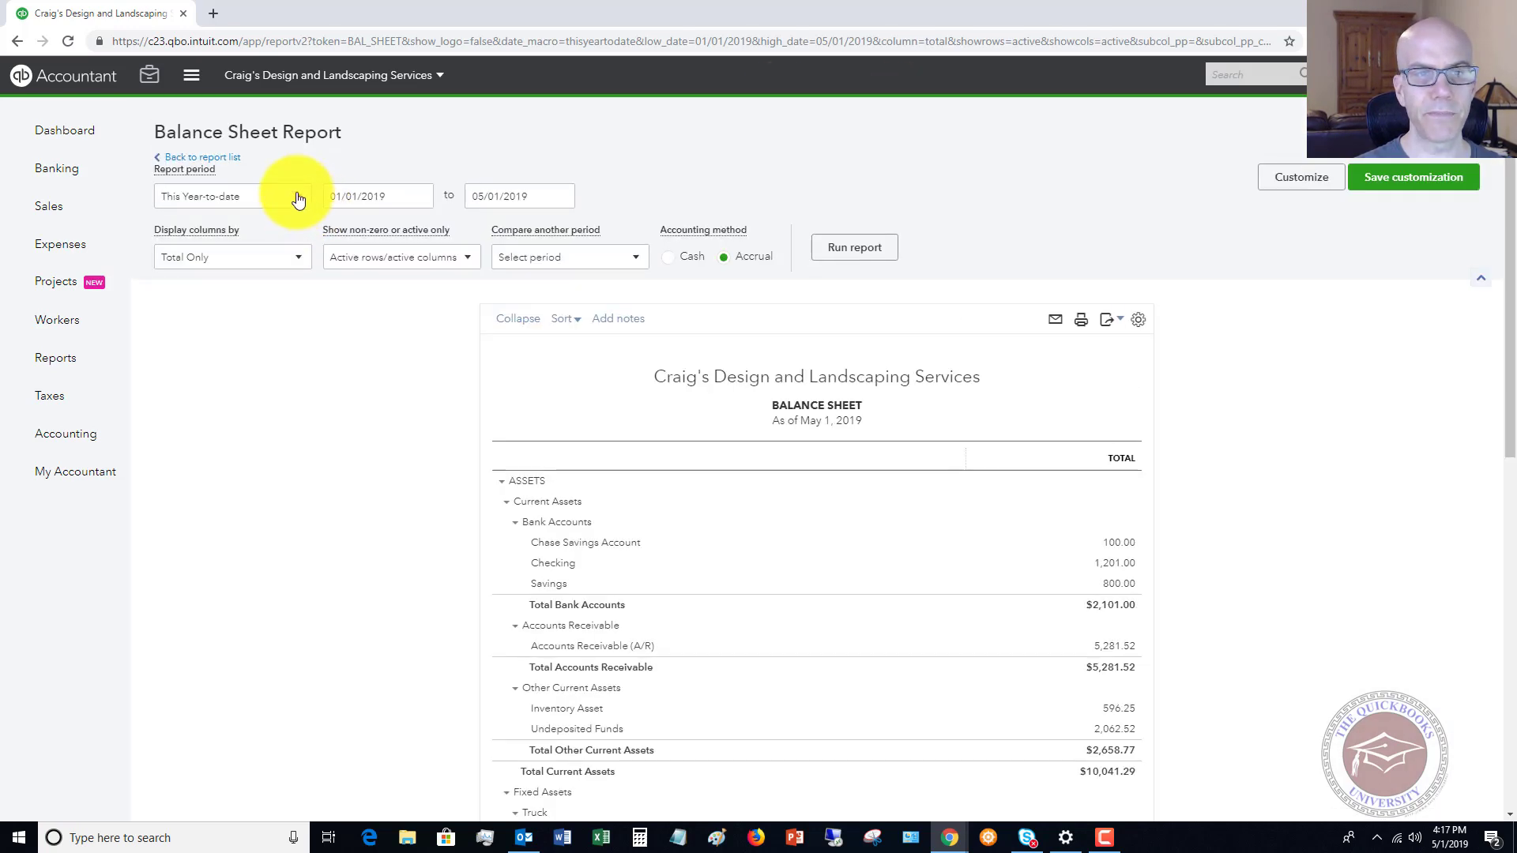
{"action": "scroll", "coordinate": [1152, 452], "scroll_direction": "down", "scroll_amount": 2}
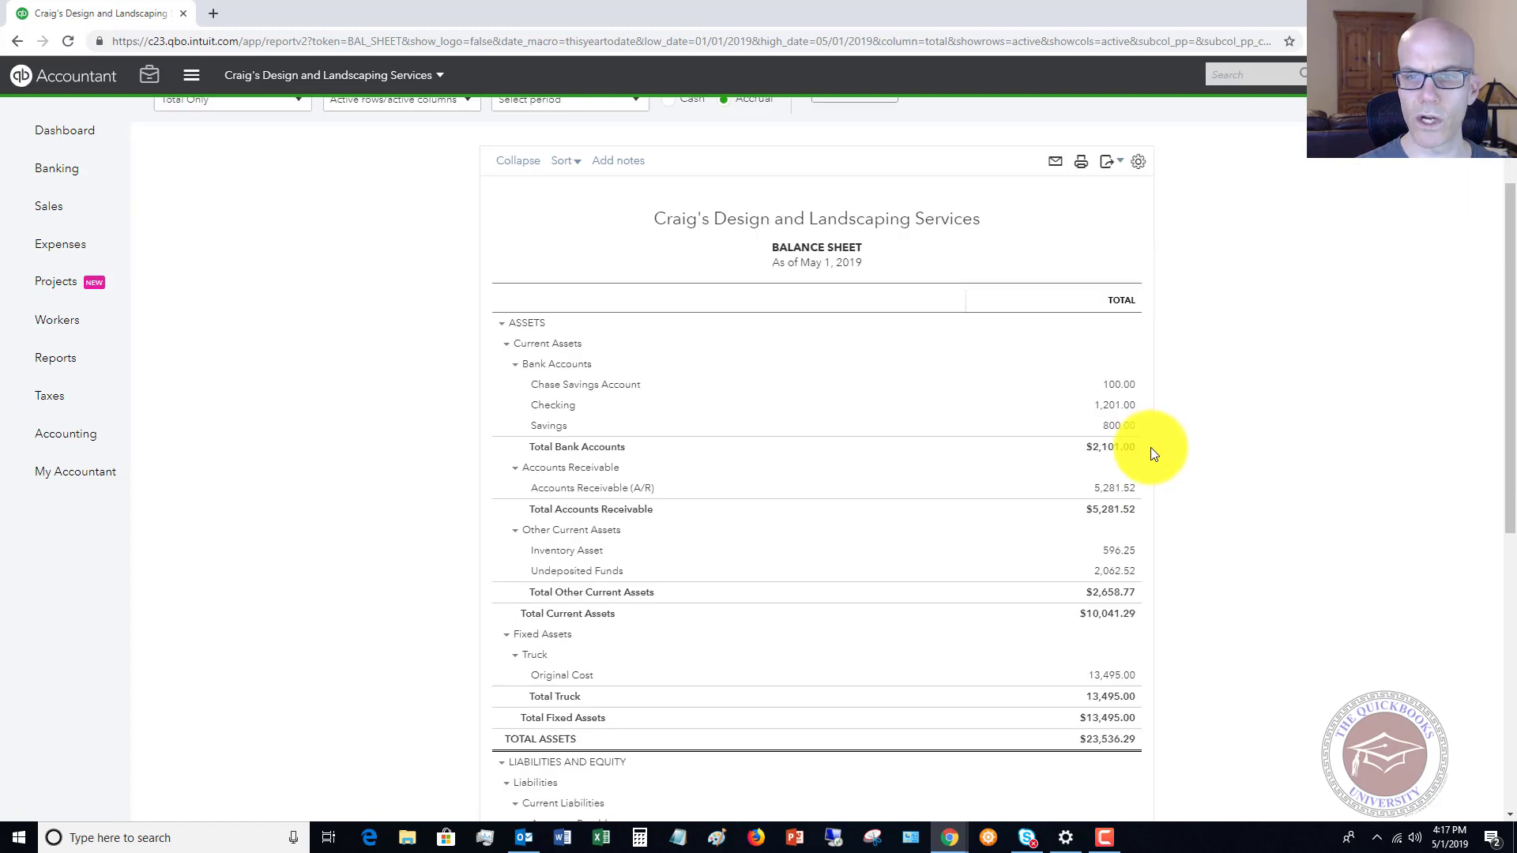
{"action": "scroll", "coordinate": [1151, 447], "scroll_direction": "down", "scroll_amount": 7}
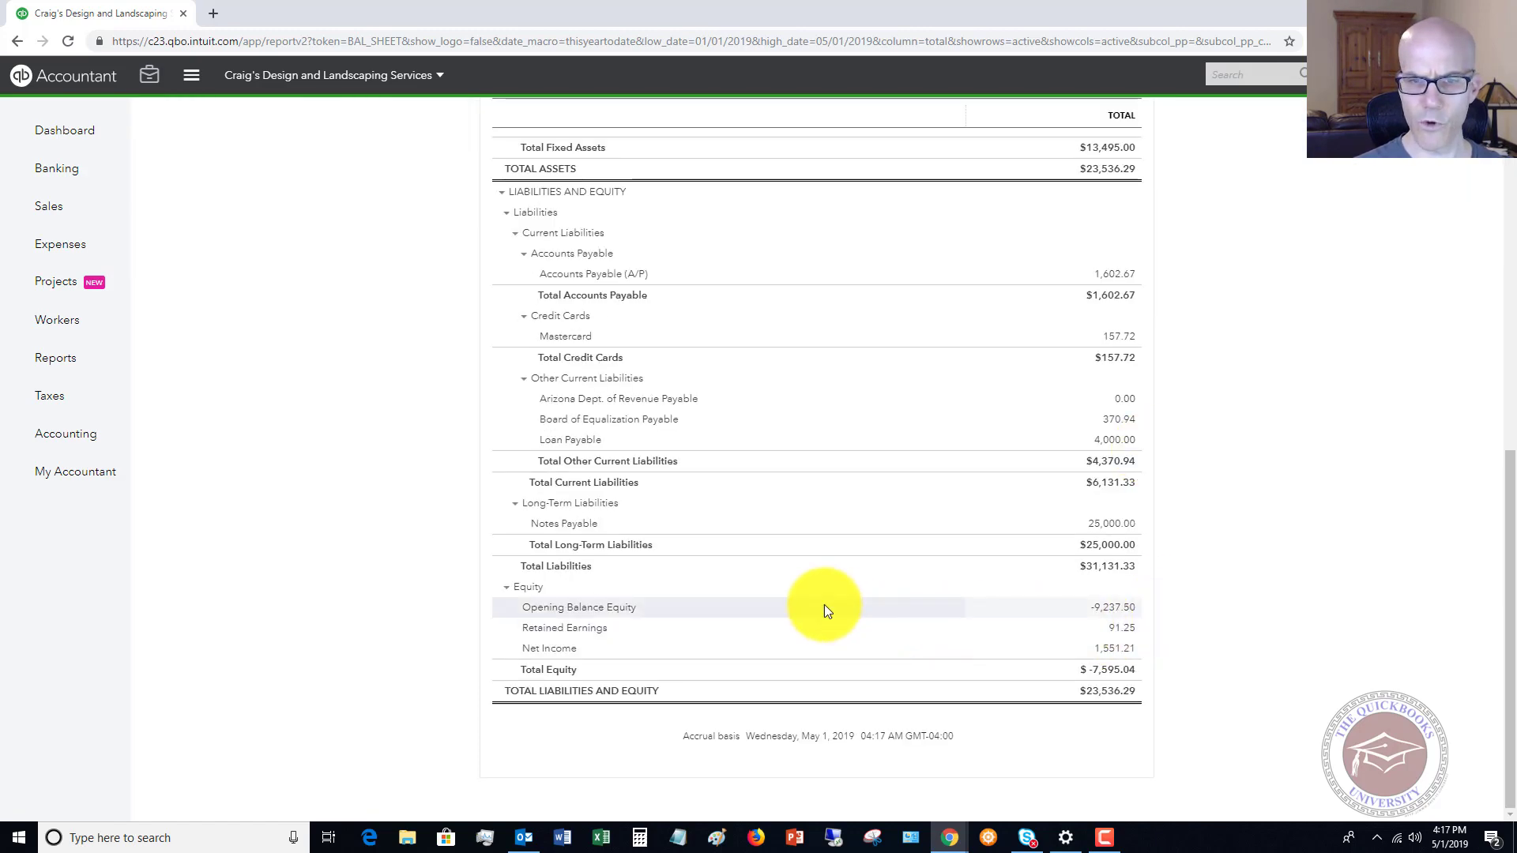
Step: Review the transactions behind Opening Balance Equity, inspect the Chase Savings Account deposit, and return to the transaction report
{"action": "left_click", "coordinate": [1114, 609]}
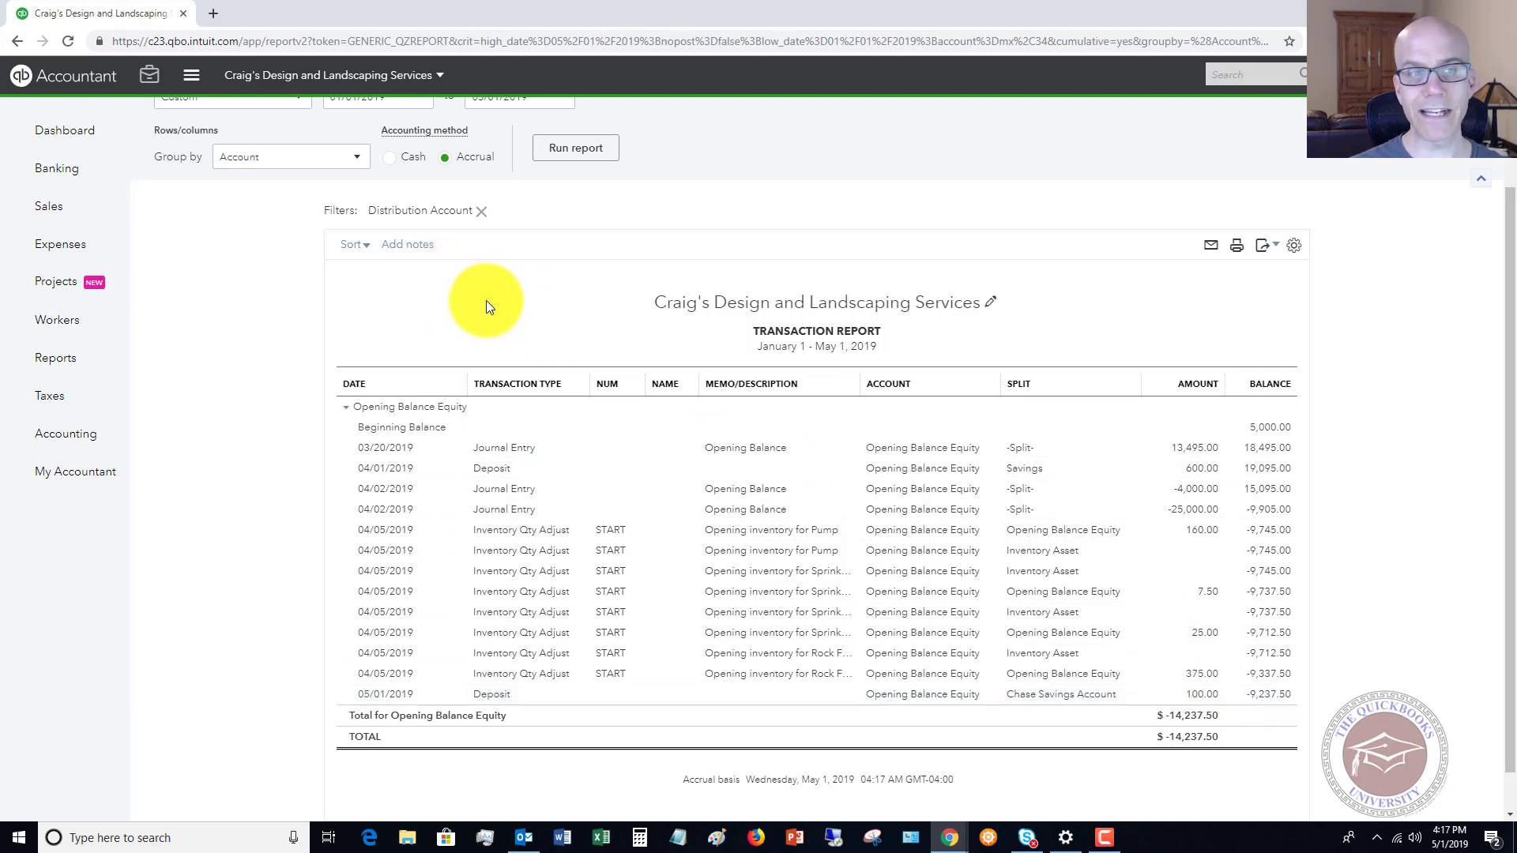
{"action": "scroll", "coordinate": [1298, 256], "scroll_direction": "up", "scroll_amount": 2}
{"action": "scroll", "coordinate": [1364, 544], "scroll_direction": "down", "scroll_amount": 2}
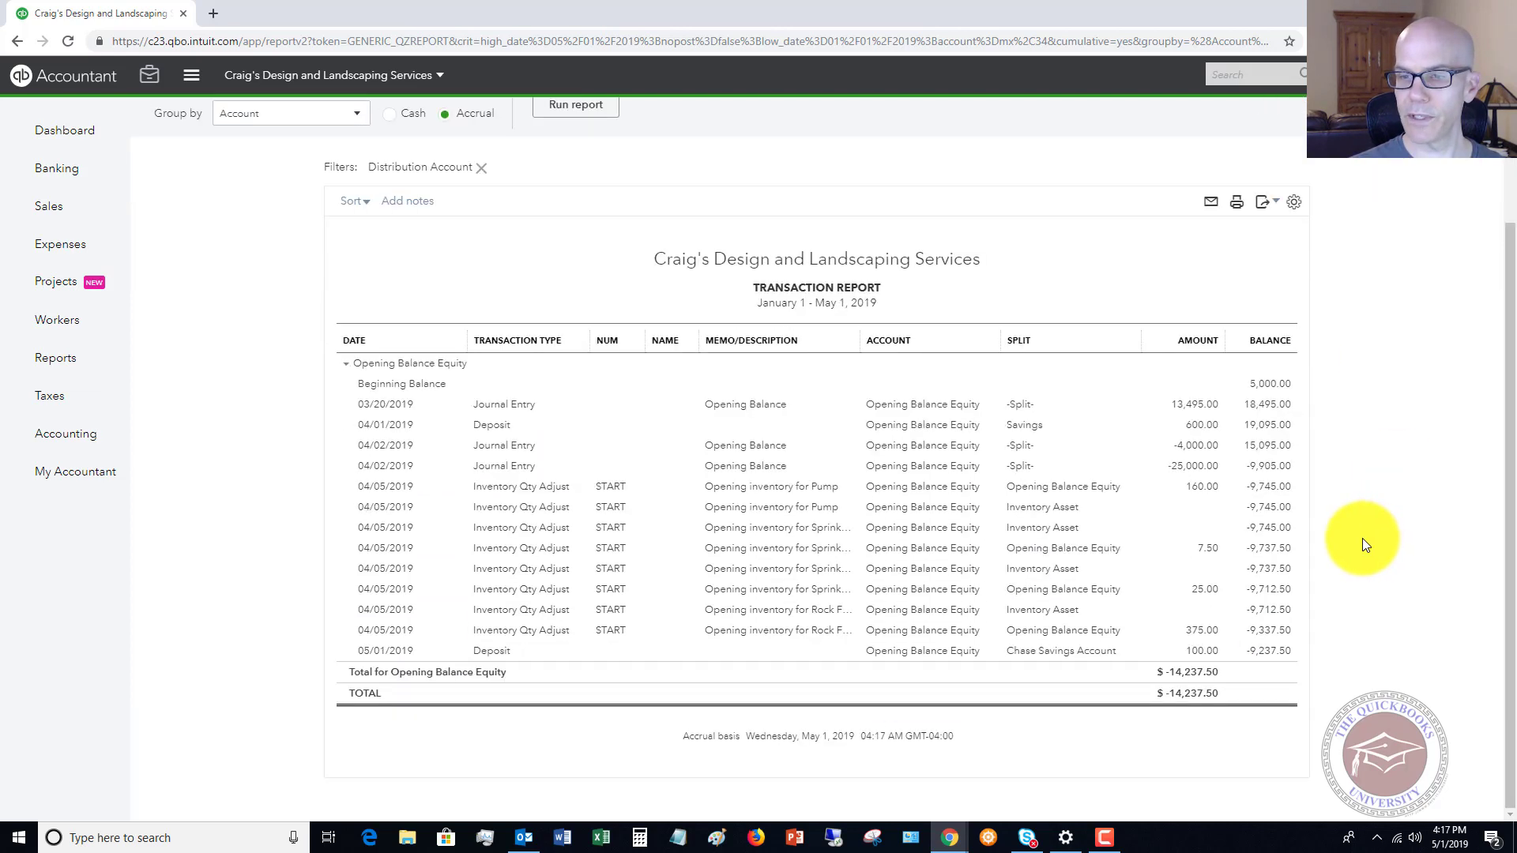
{"action": "left_click", "coordinate": [1202, 652]}
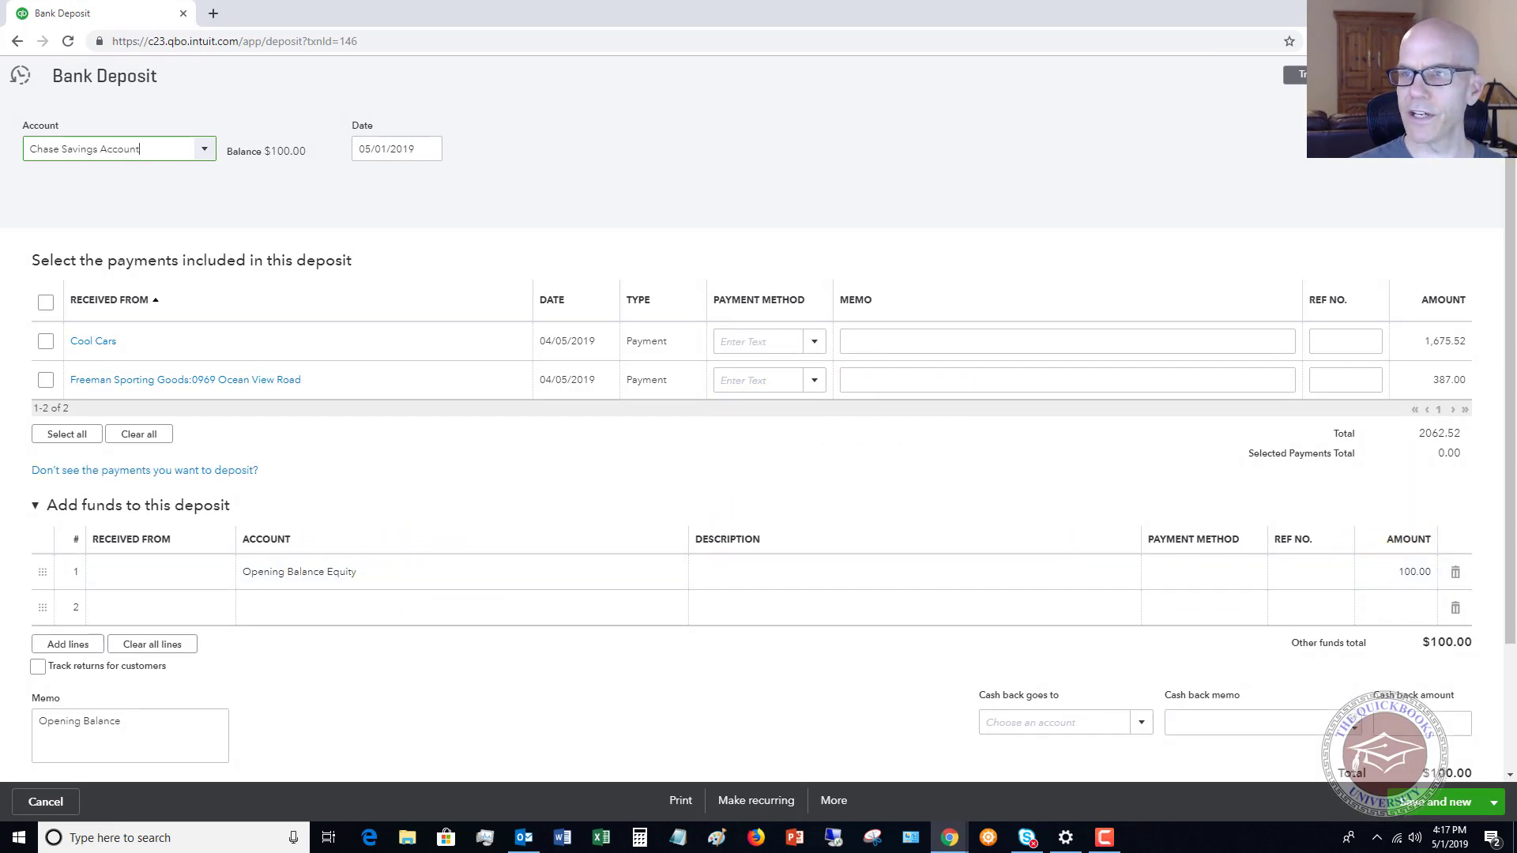
{"action": "key", "text": "alt+Left"}
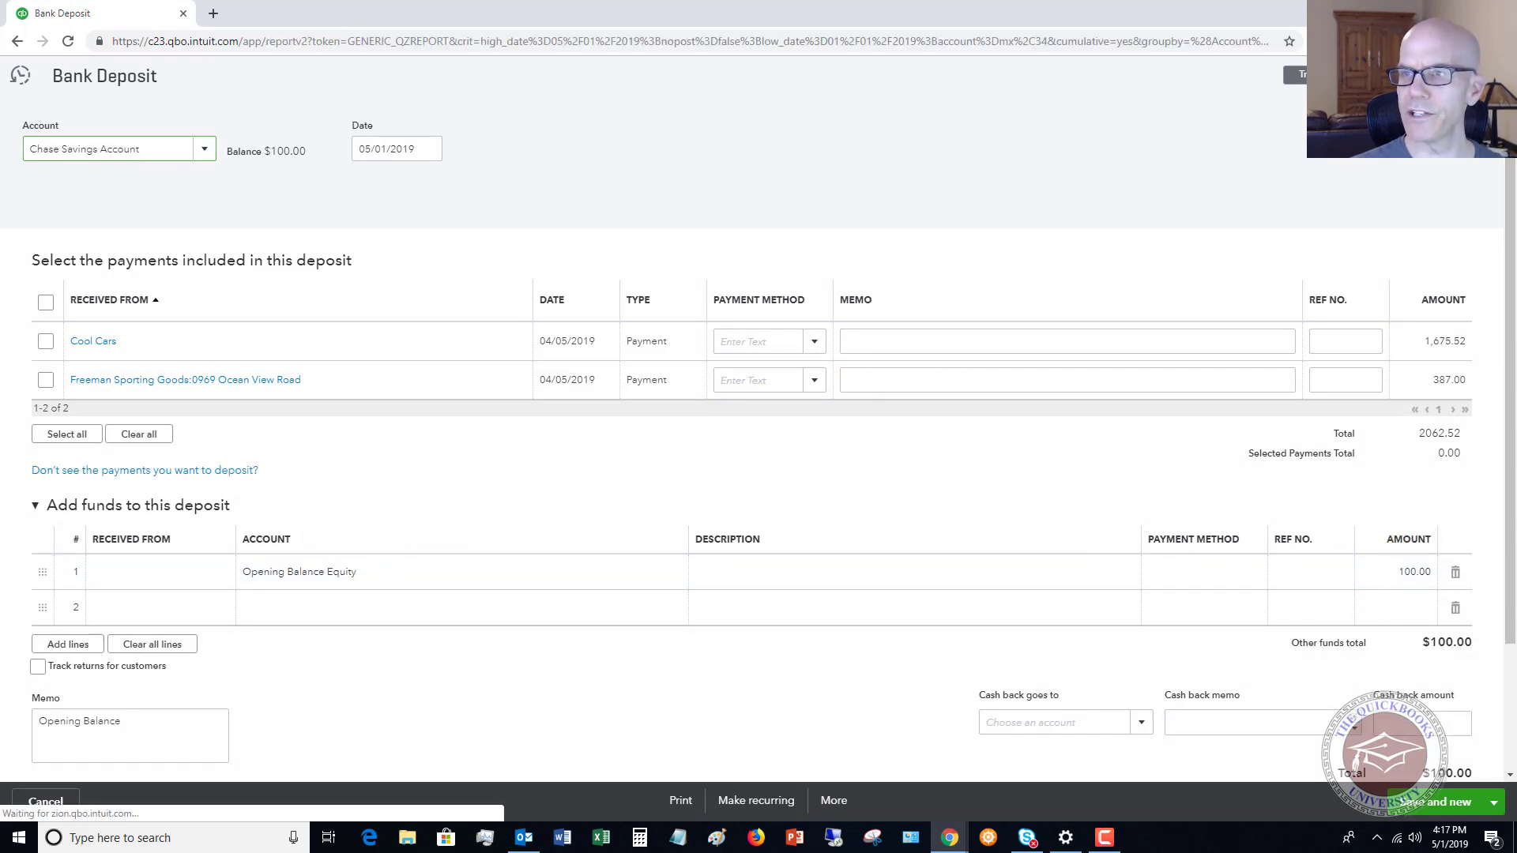
{"action": "scroll", "coordinate": [527, 220], "scroll_direction": "up", "scroll_amount": 2}
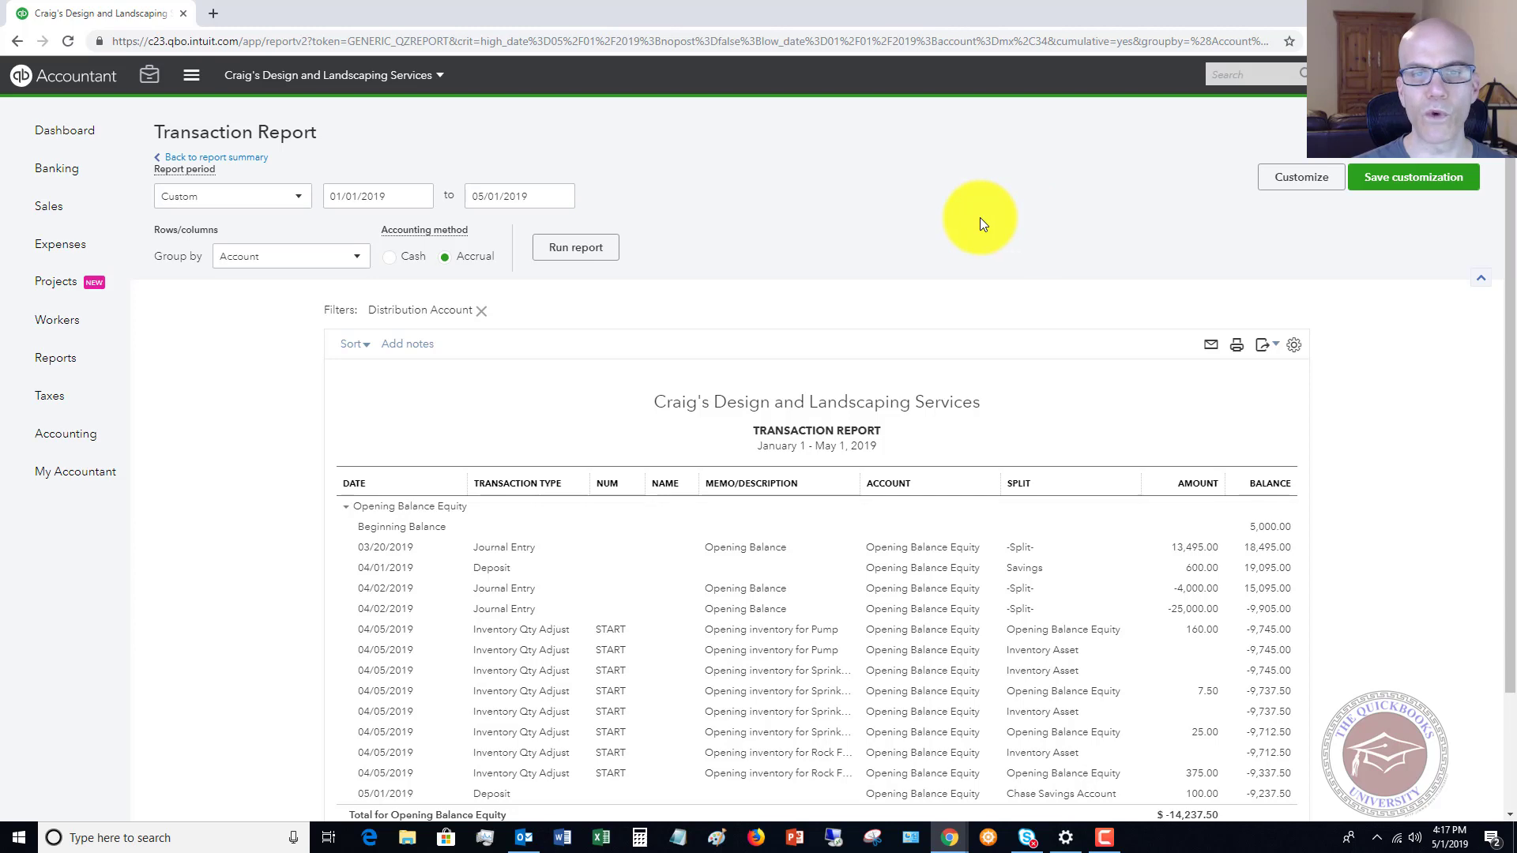
Step: Open the Chase Savings Account register from the chart of accounts and expand its opening balance deposit for editing
{"action": "mouse_move", "coordinate": [74, 169]}
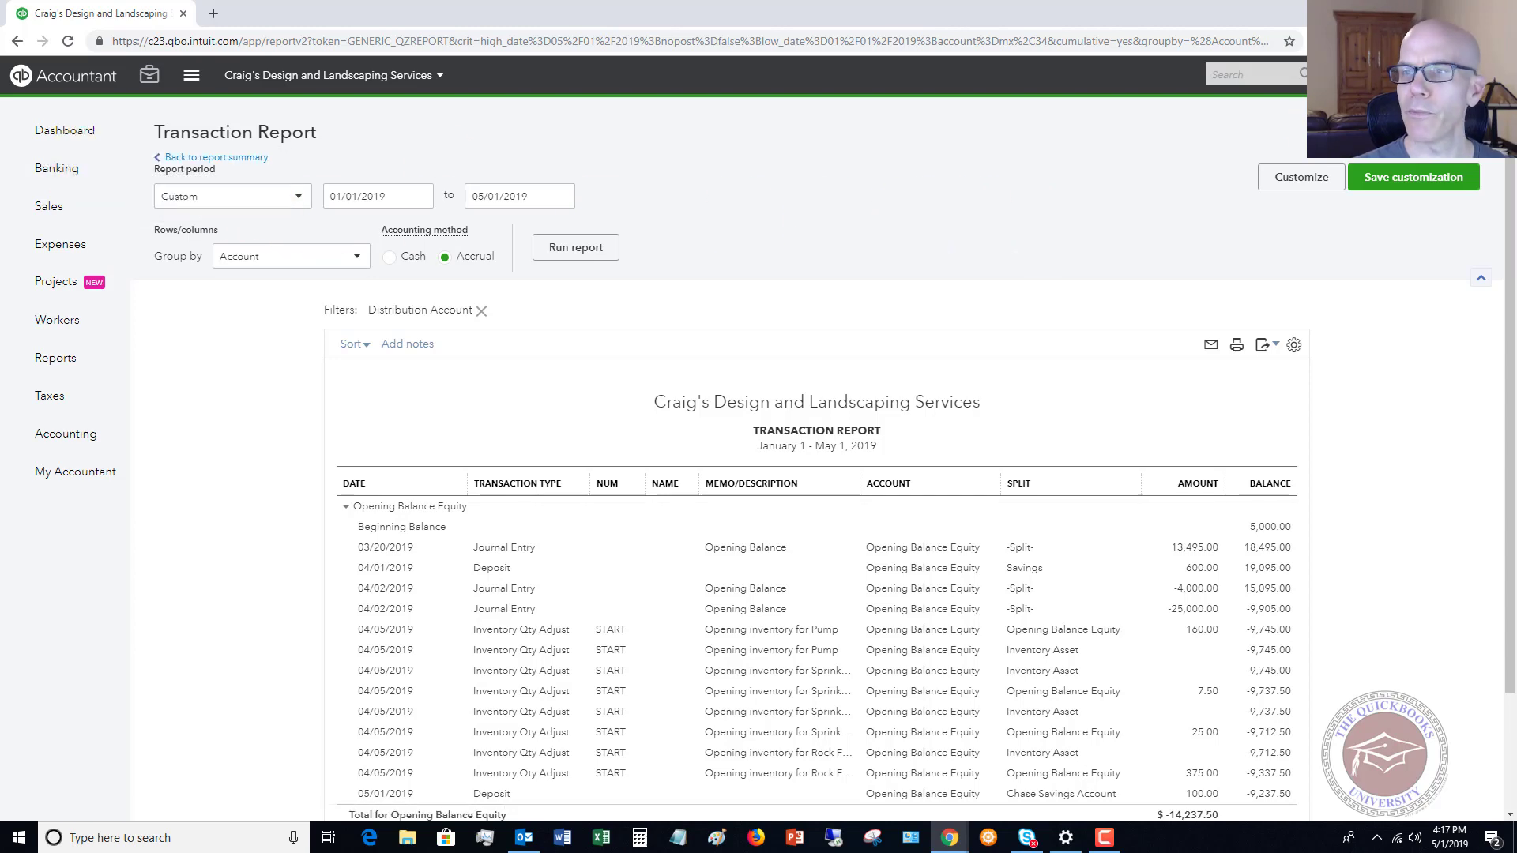
{"action": "left_click", "coordinate": [1335, 74]}
{"action": "left_click", "coordinate": [790, 259]}
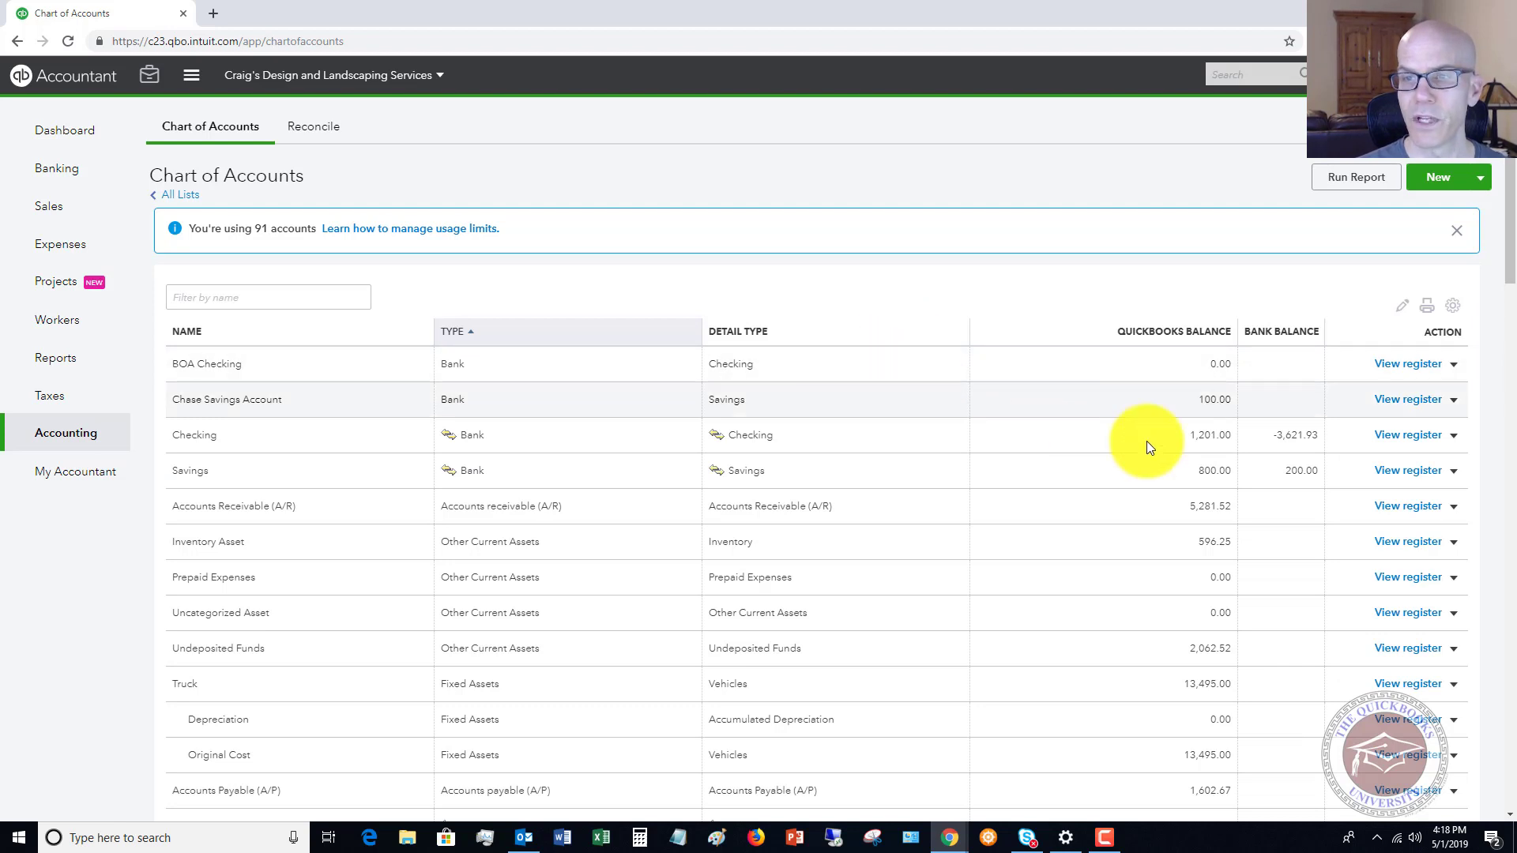
{"action": "left_click", "coordinate": [1398, 399]}
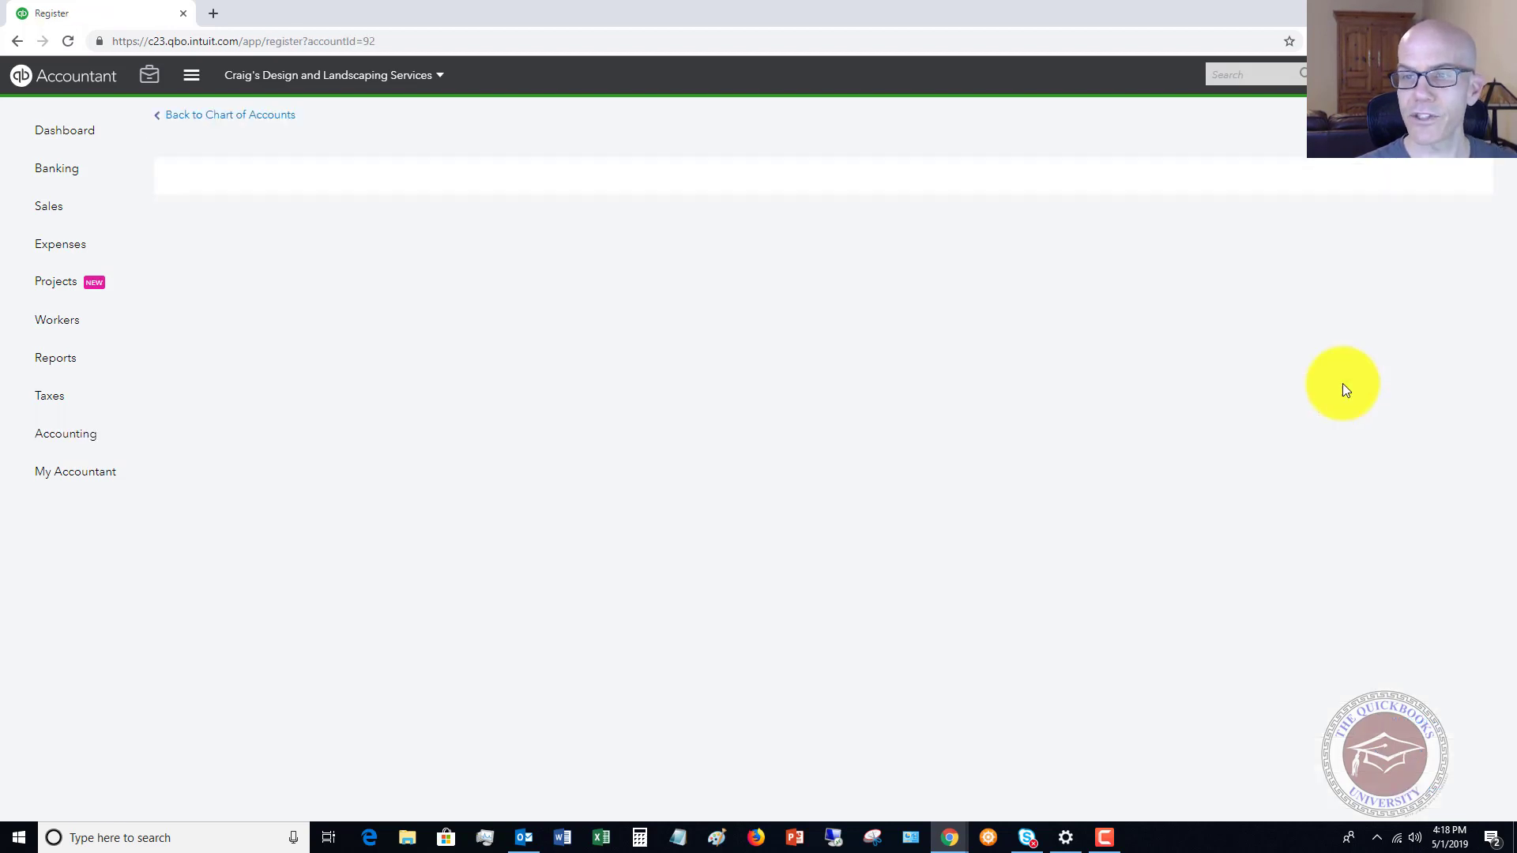
{"action": "left_click", "coordinate": [338, 263]}
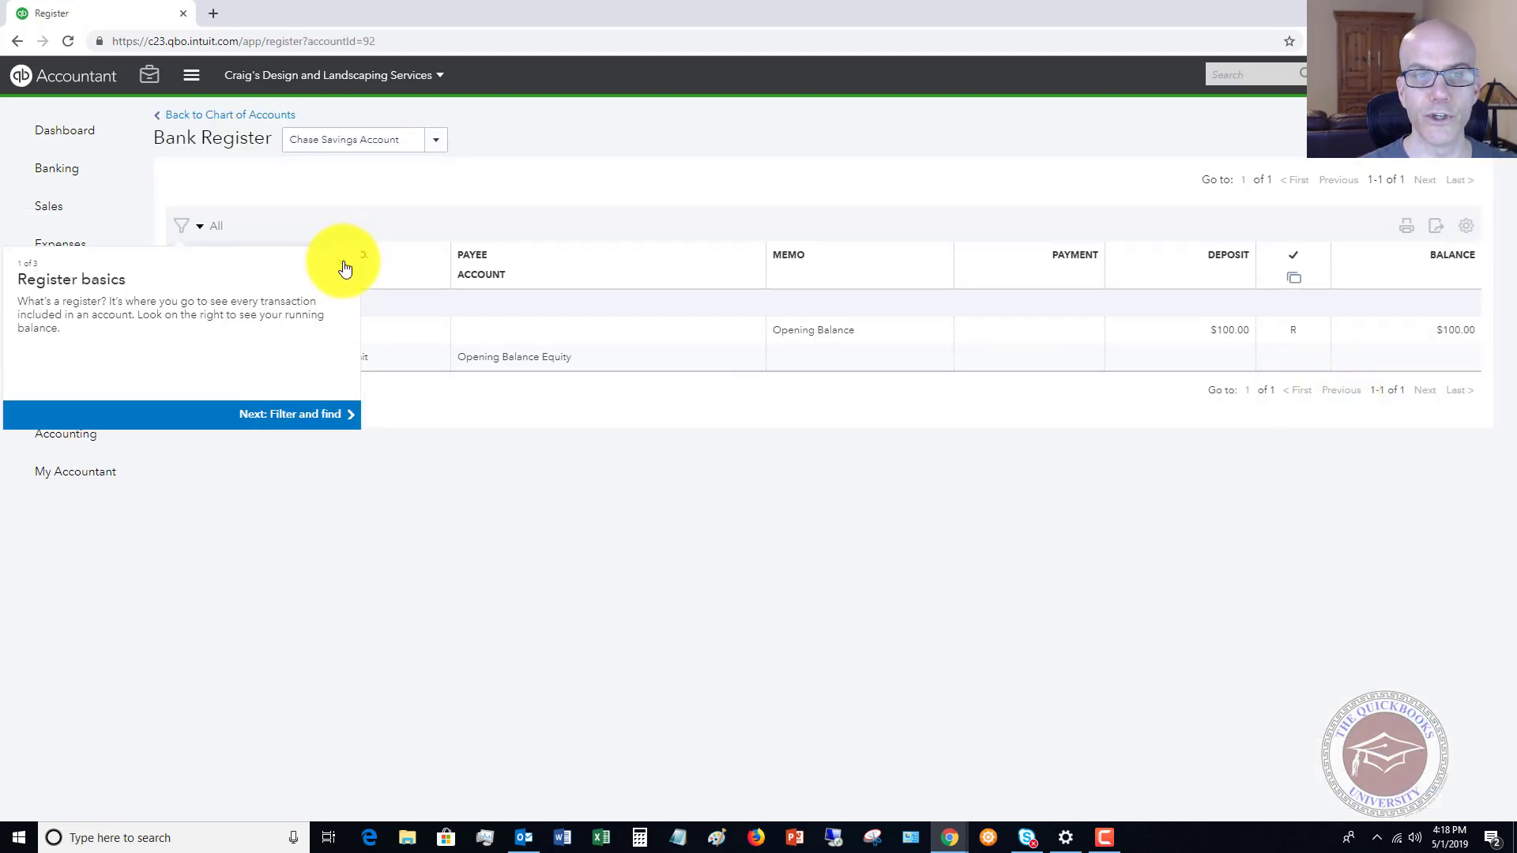
{"action": "left_click", "coordinate": [876, 367]}
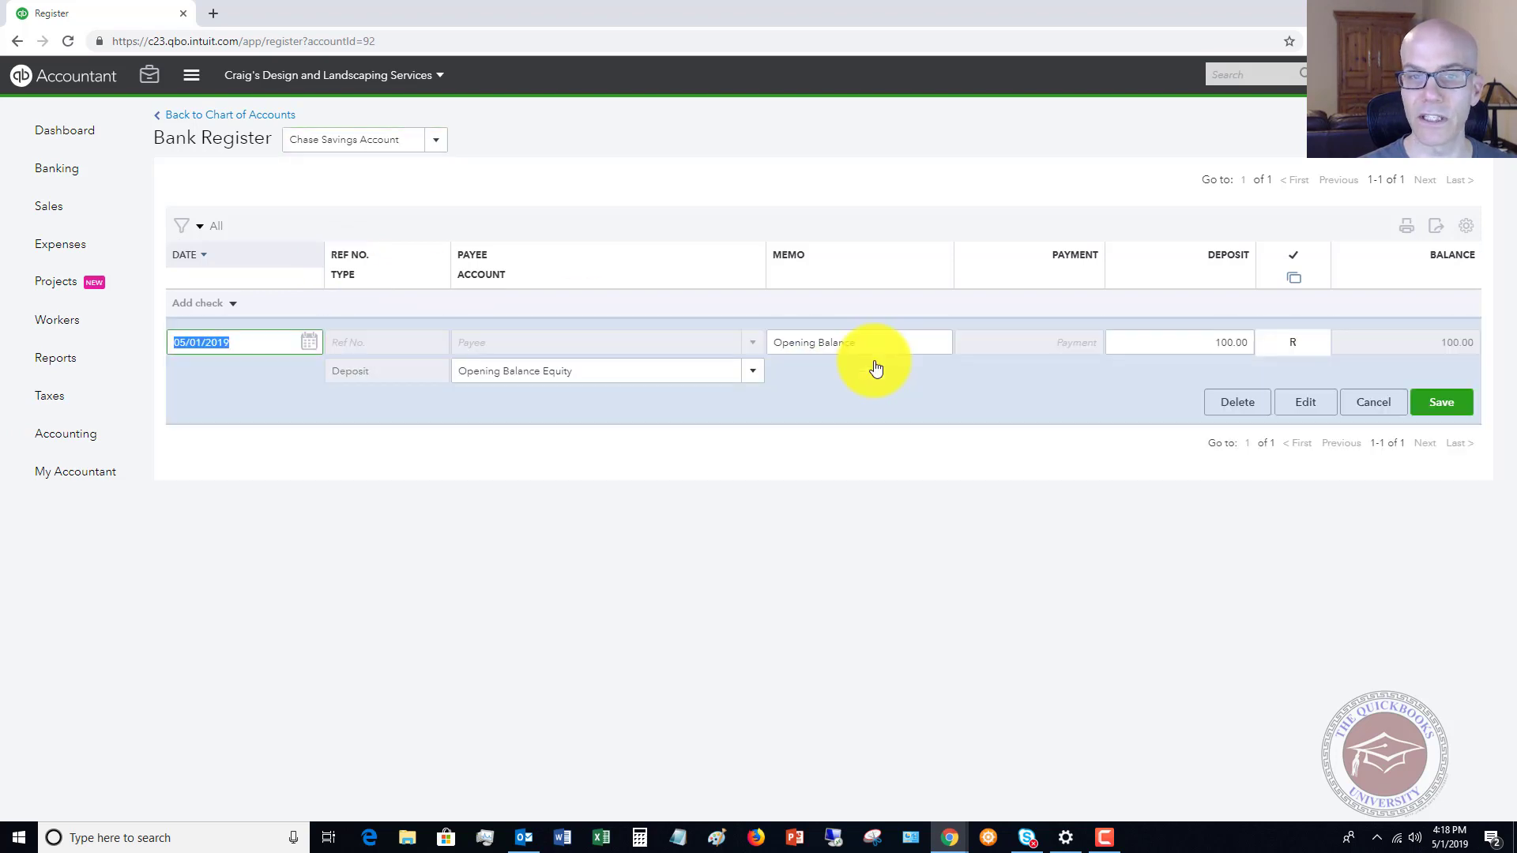
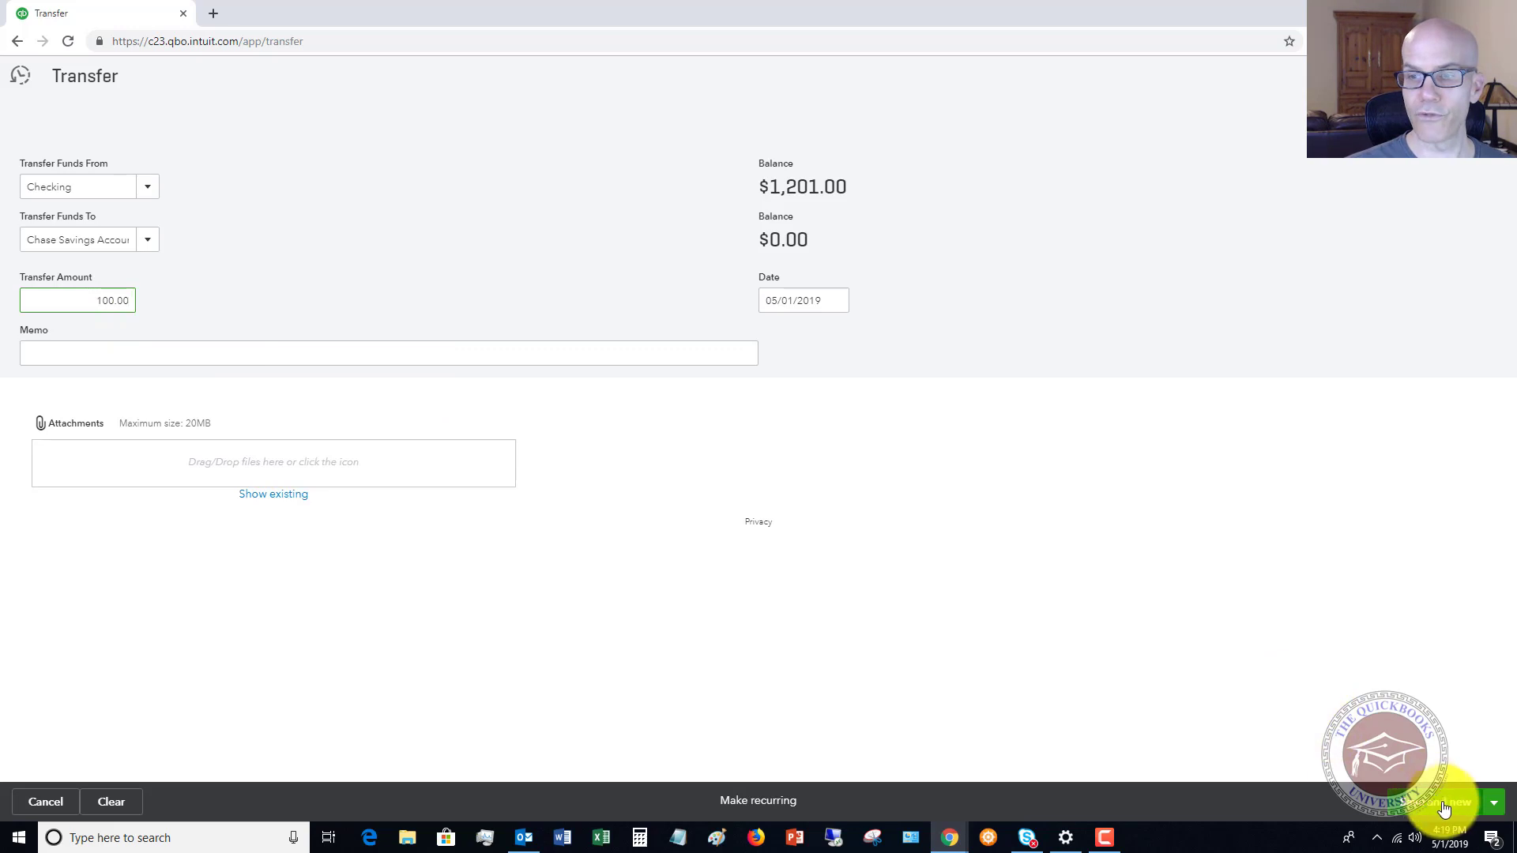
Step: Save and close the 100.00 transfer from Checking to Chase Savings Account dated 05/01/2019
{"action": "left_click", "coordinate": [1494, 803]}
{"action": "left_click", "coordinate": [1412, 774]}
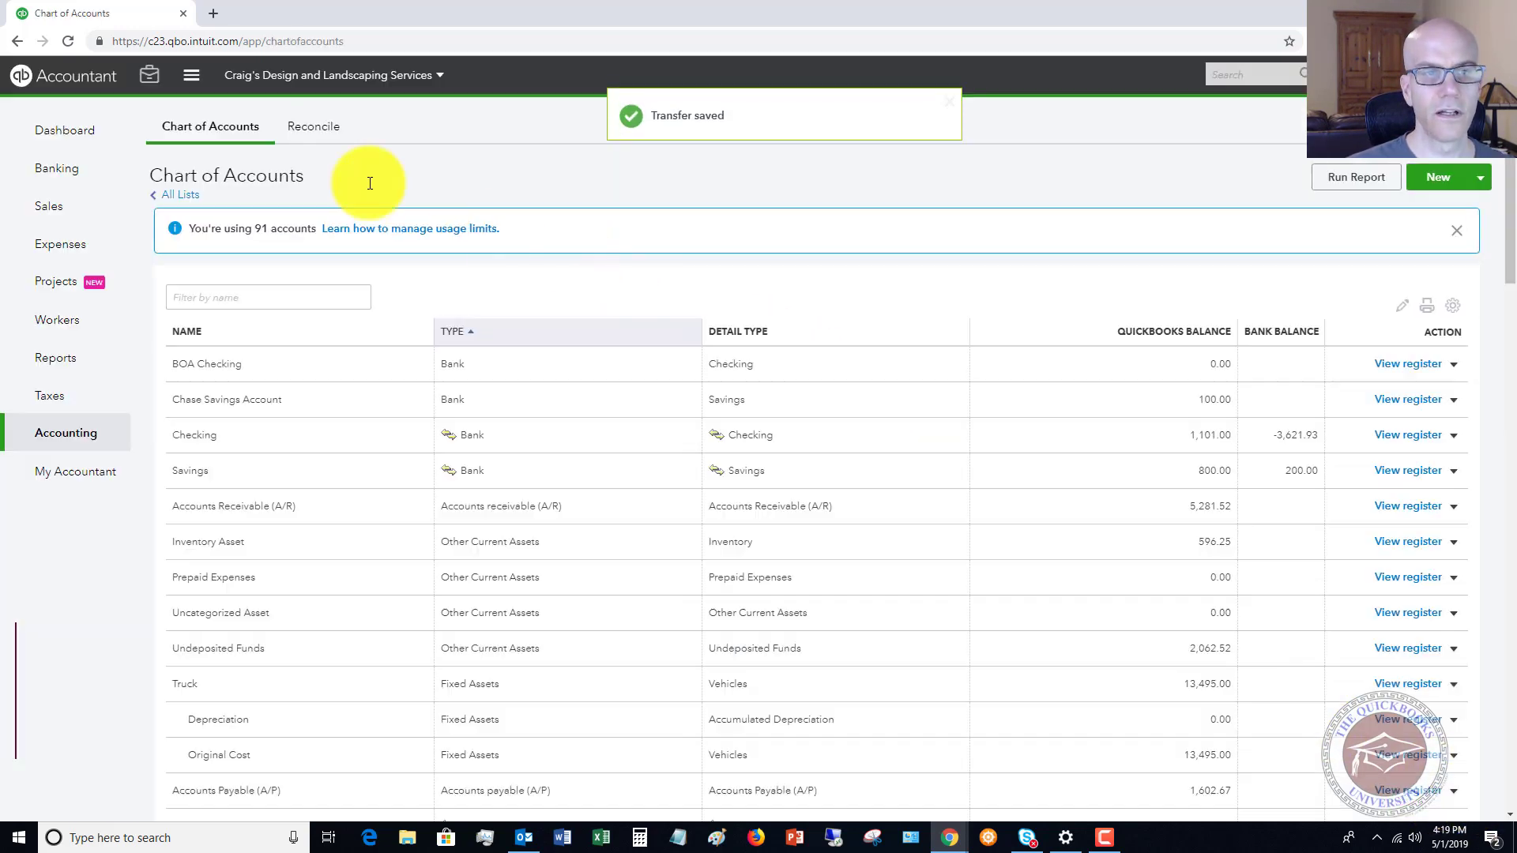
Step: Run the Balance Sheet report again and review the equity section and bank accounts after the transfer
{"action": "left_click", "coordinate": [63, 360]}
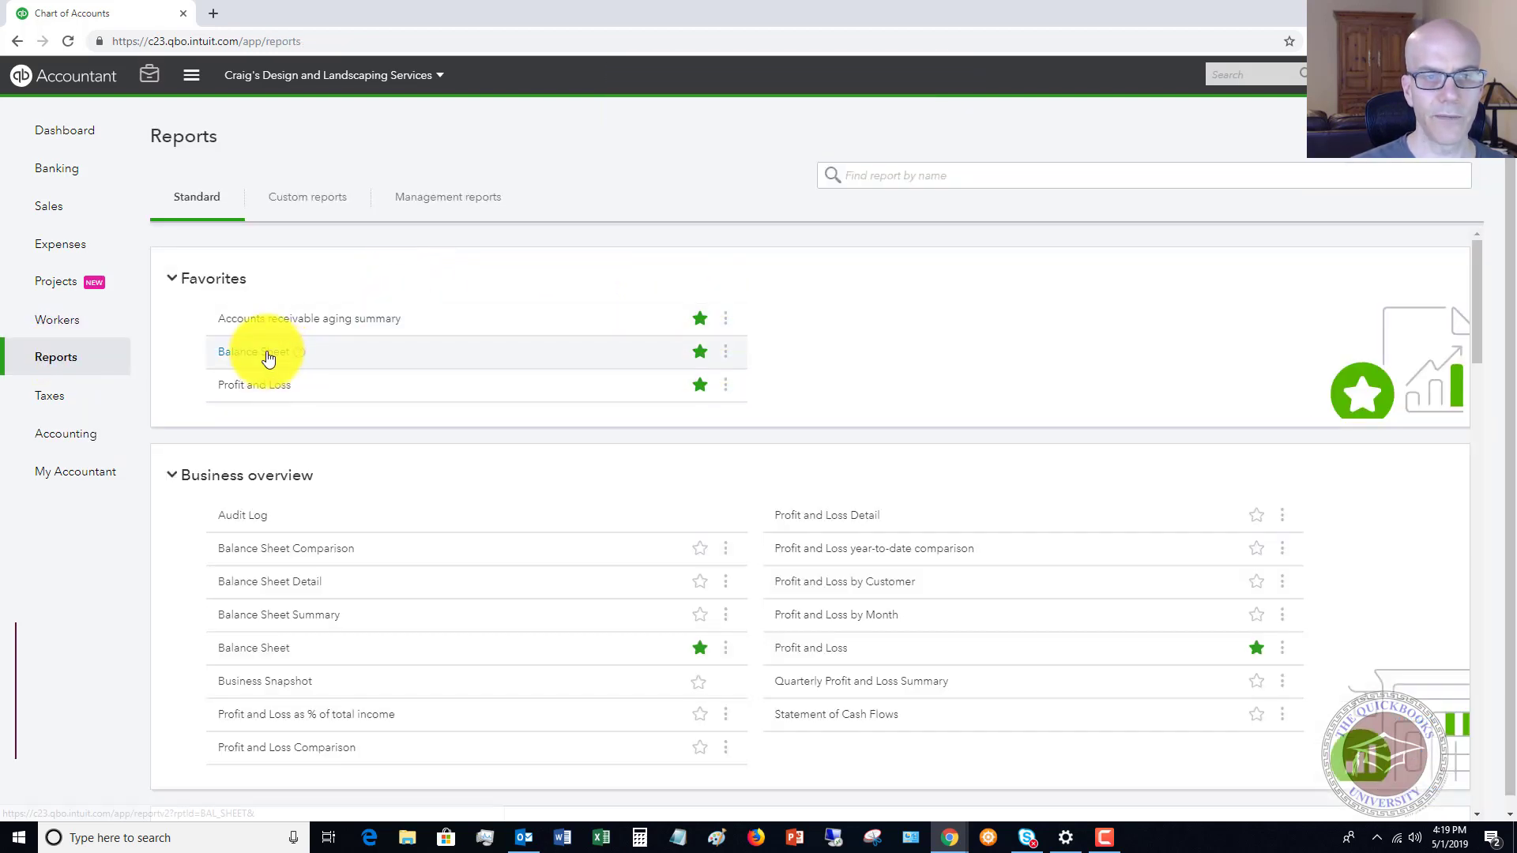
{"action": "left_click", "coordinate": [264, 353]}
{"action": "scroll", "coordinate": [974, 377], "scroll_direction": "down", "scroll_amount": 5}
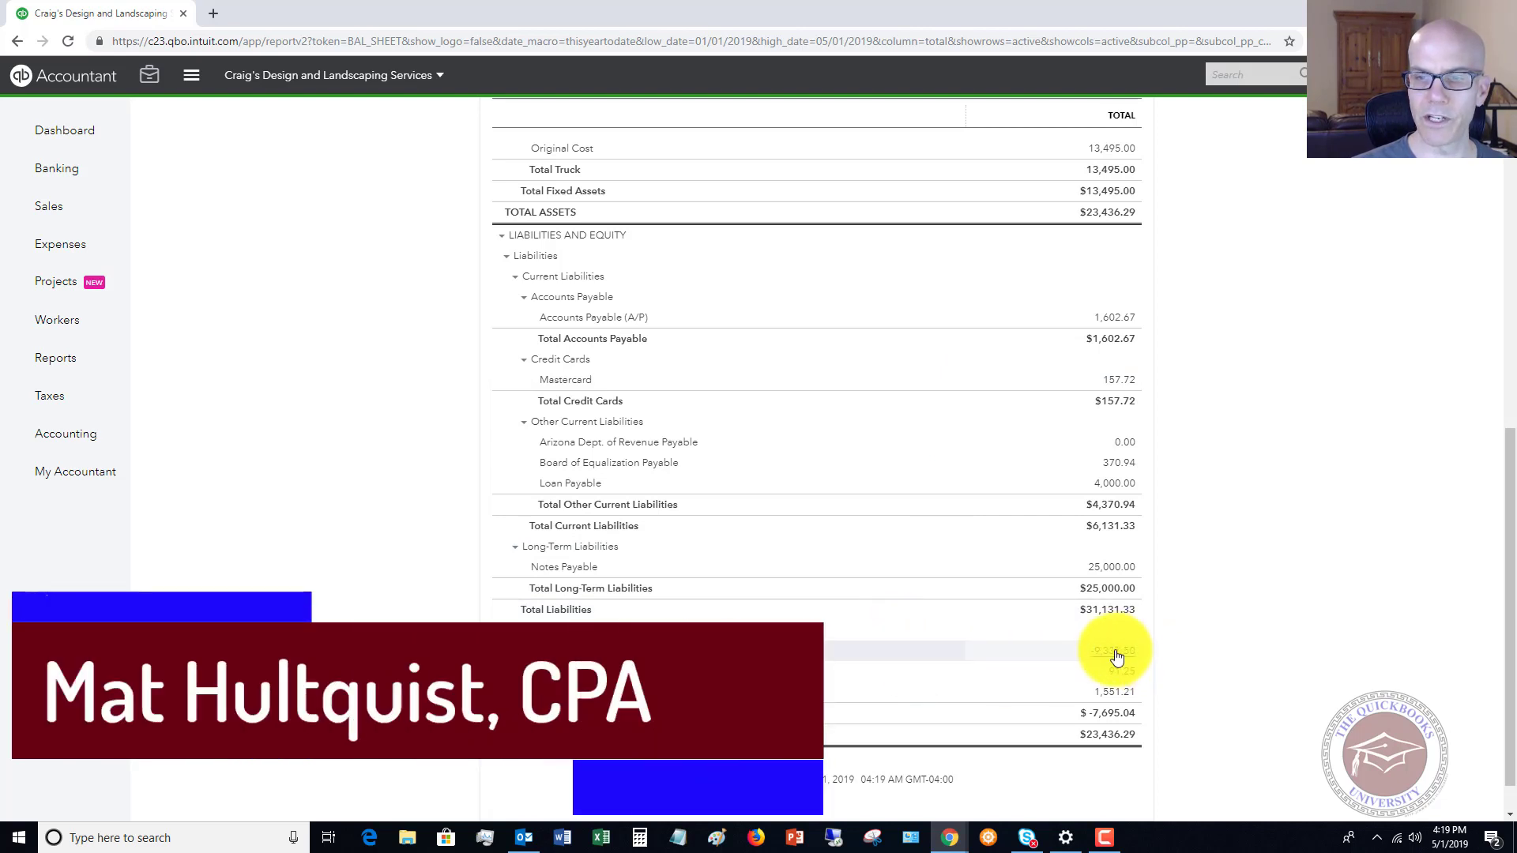
{"action": "scroll", "coordinate": [1116, 657], "scroll_direction": "up", "scroll_amount": 8}
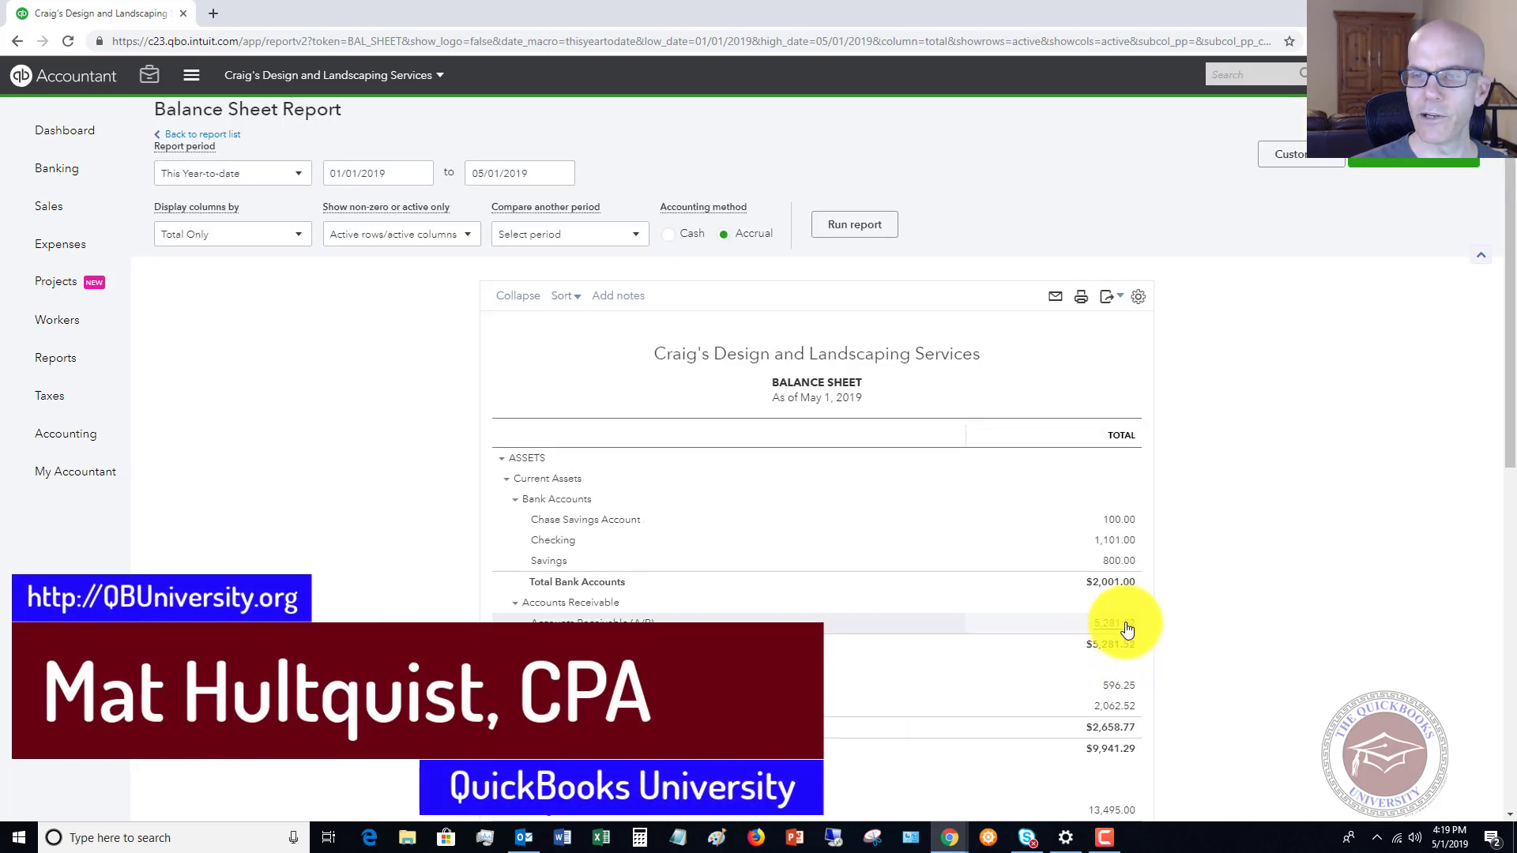
Step: View the transactions behind the Checking balance and examine the 05/01/2019 transfer to Chase Savings Account
{"action": "scroll", "coordinate": [1127, 485], "scroll_direction": "down", "scroll_amount": 1}
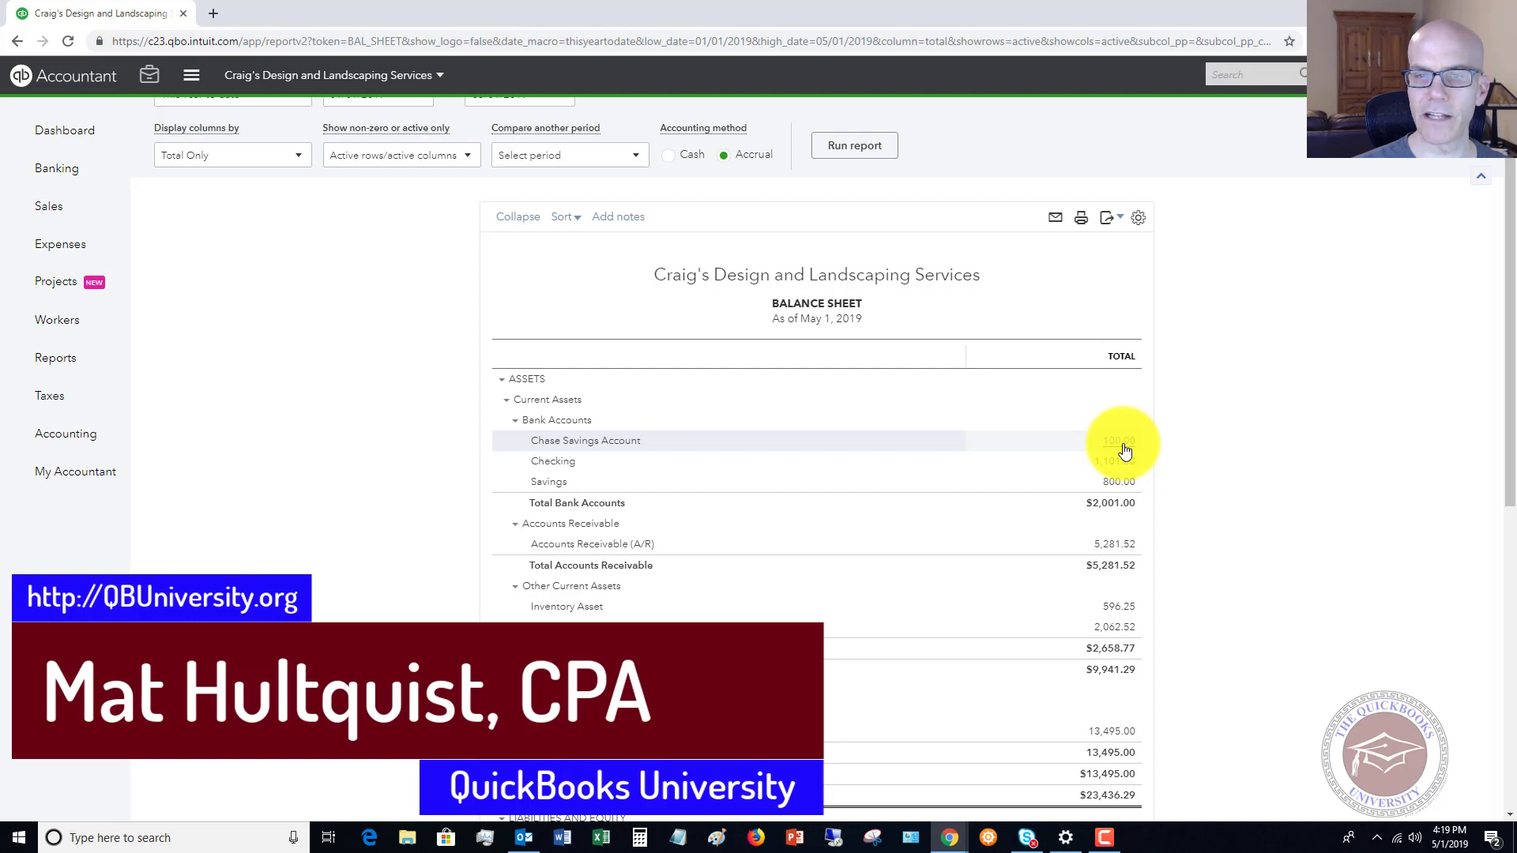
{"action": "left_click", "coordinate": [1117, 464]}
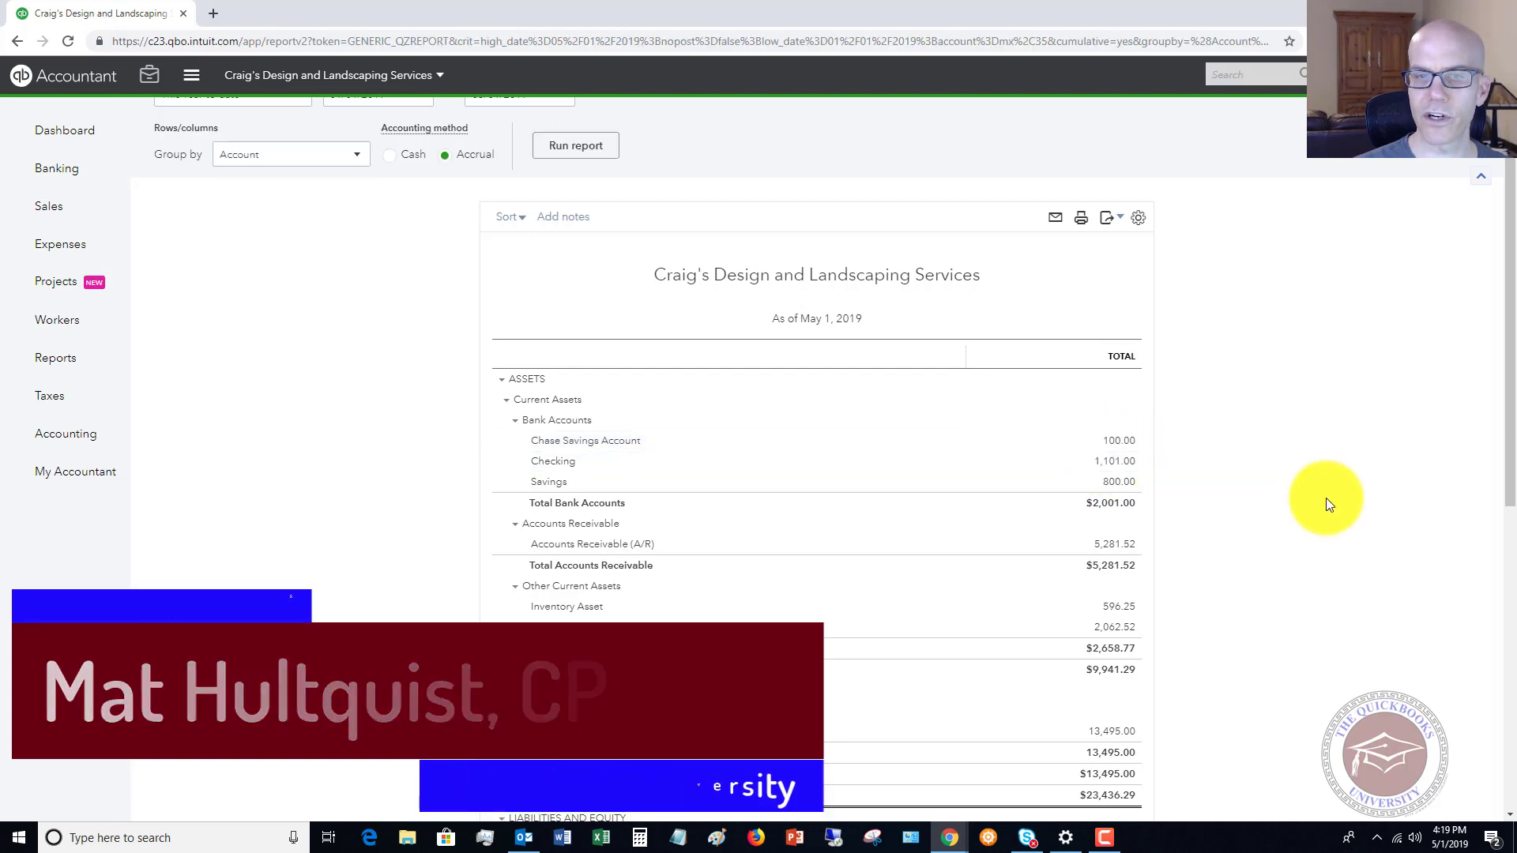
{"action": "scroll", "coordinate": [1325, 497], "scroll_direction": "down", "scroll_amount": 10}
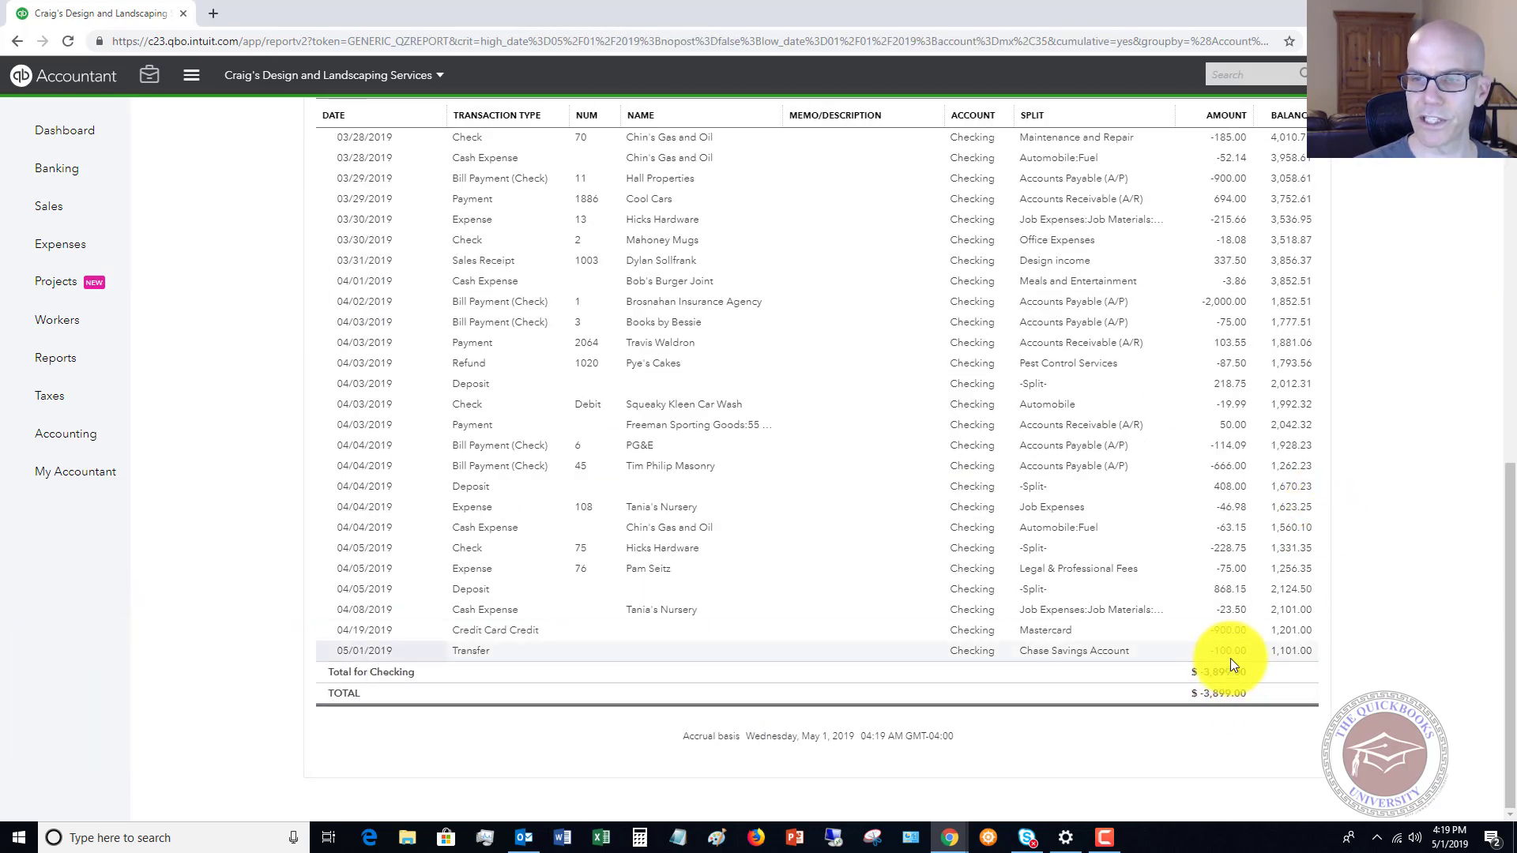